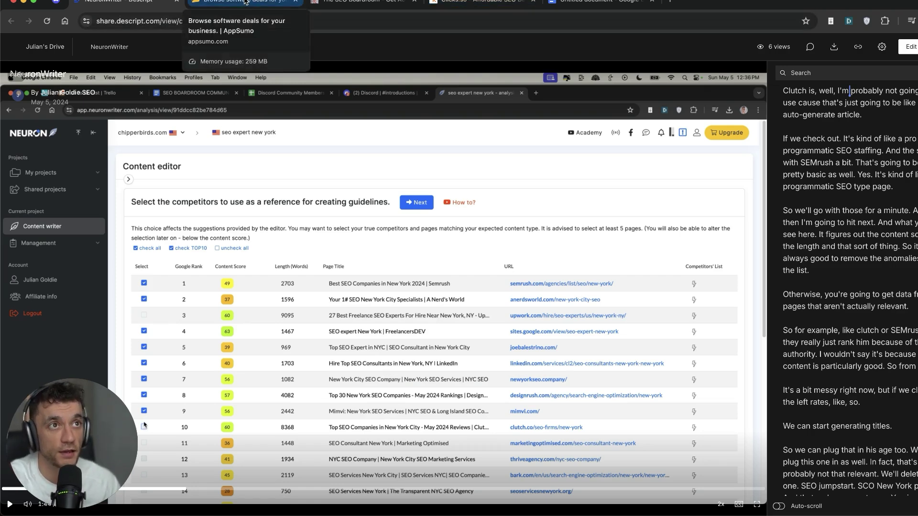
Switch to Clicks.so and open its dashboard
left_click(246, 2)
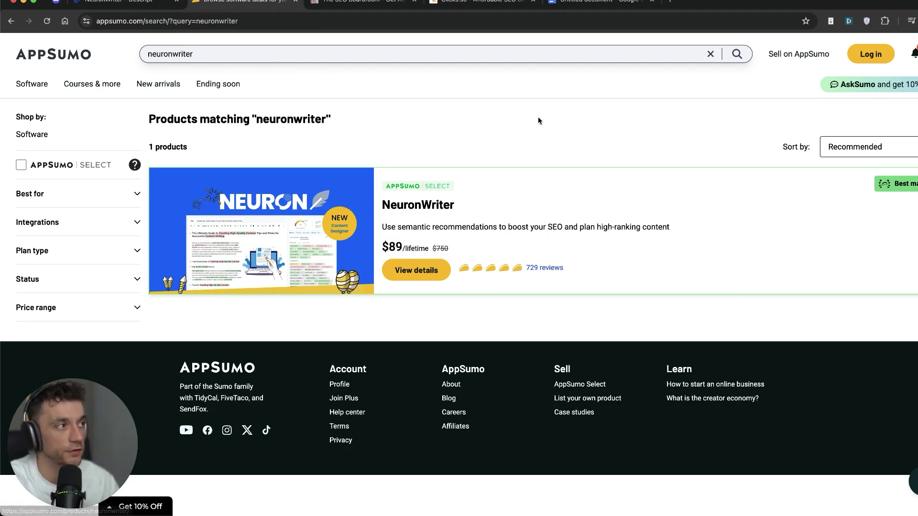
left_click(472, 2)
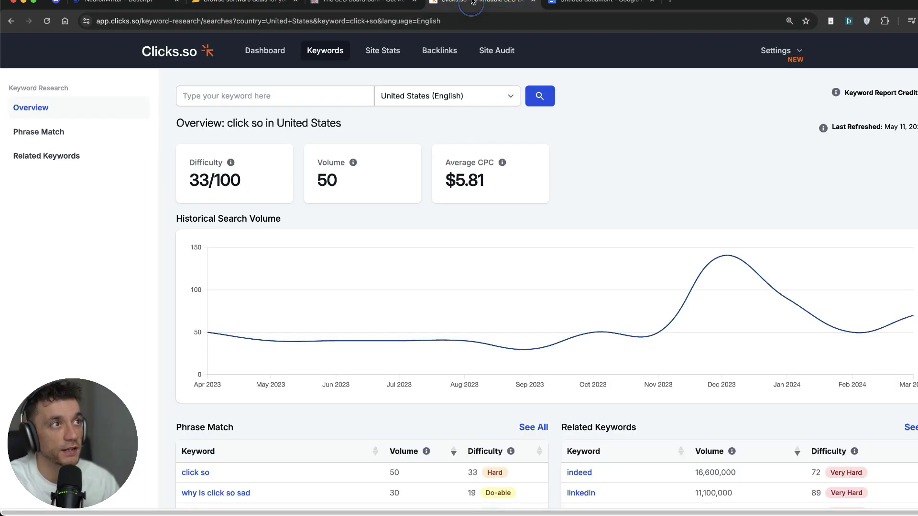
key("super+w")
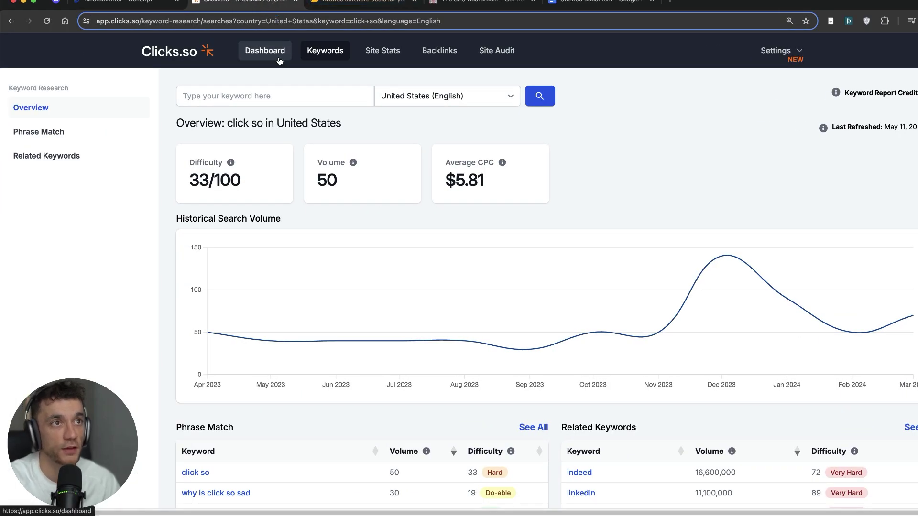
left_click(278, 60)
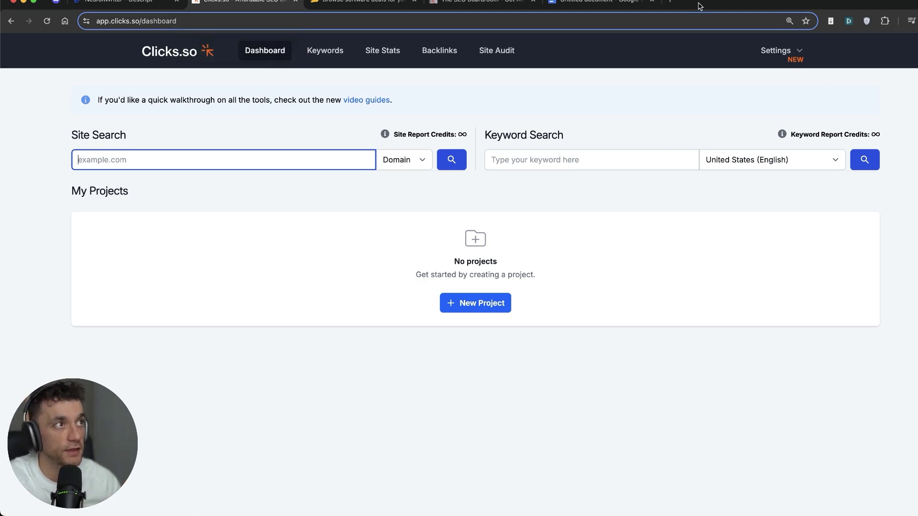
Run a keyword search for "seo" in United States (English) from the Clicks.so dashboard
left_click(634, 2)
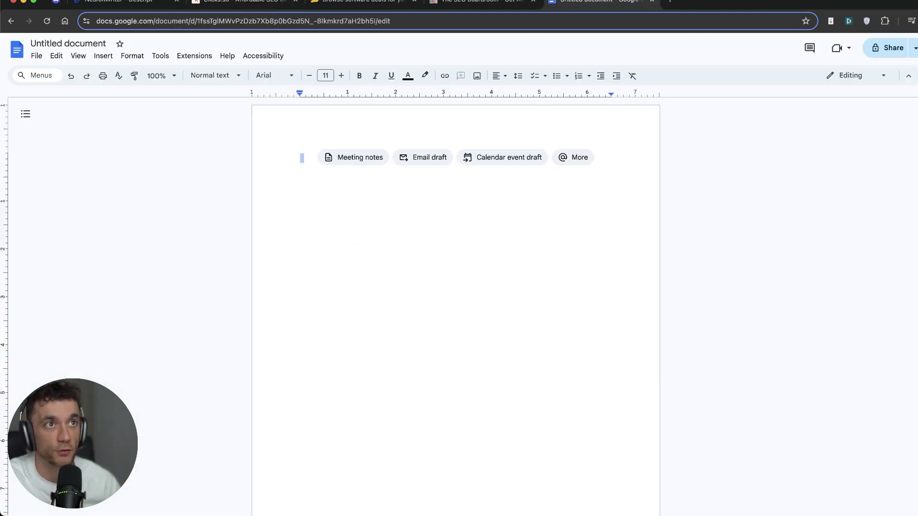
left_click(221, 7)
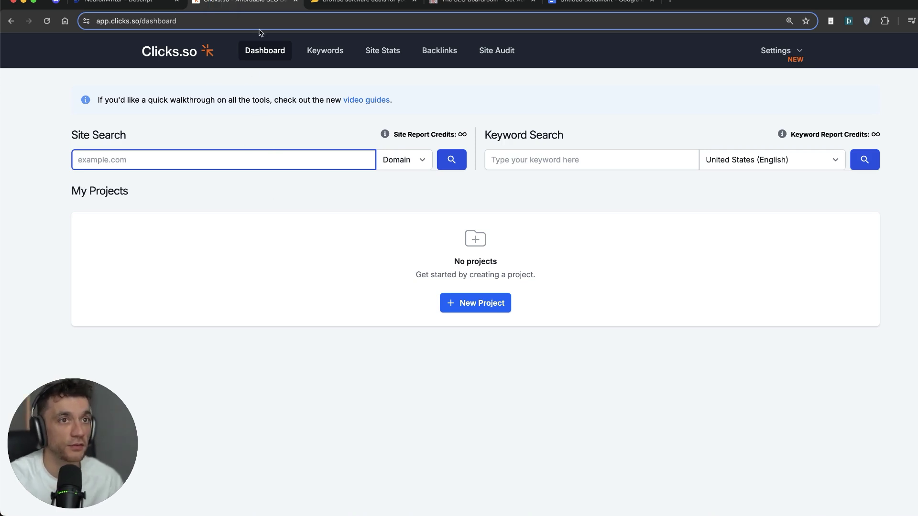
left_click(560, 151)
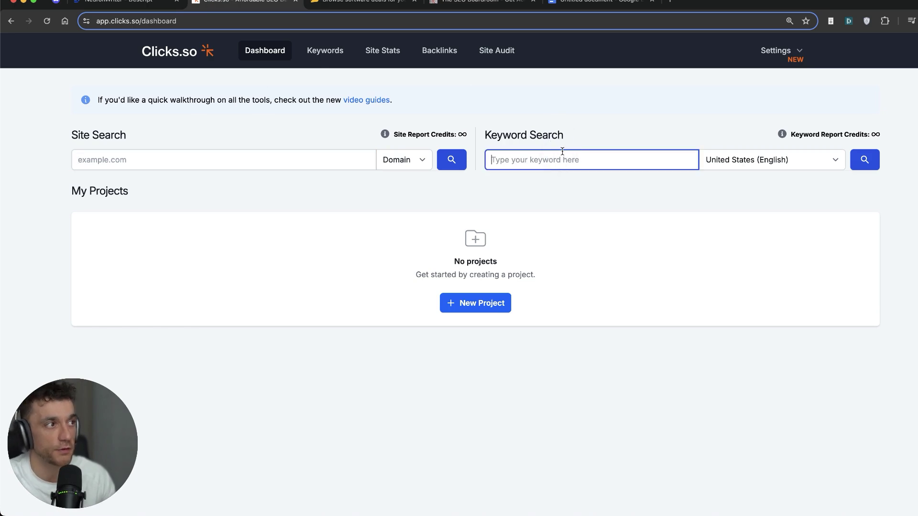
type("seo")
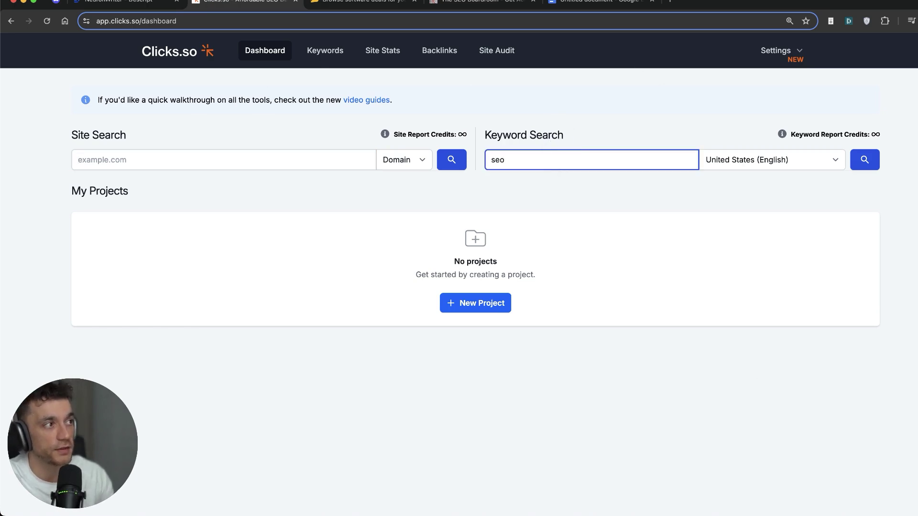
left_click(864, 159)
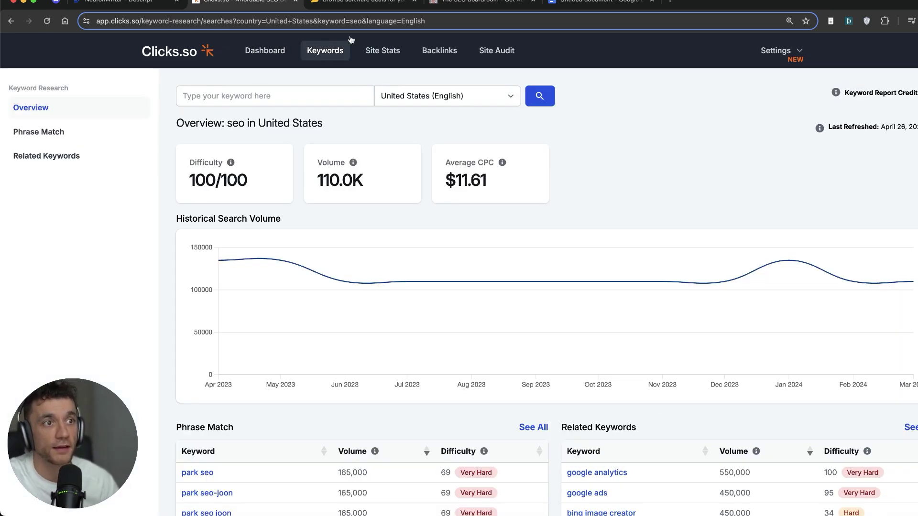
Open the United States keyword overview for "search engine optimization"
scroll(581, 238, "down", 1)
scroll(581, 240, "down", 4)
scroll(578, 241, "up", 4)
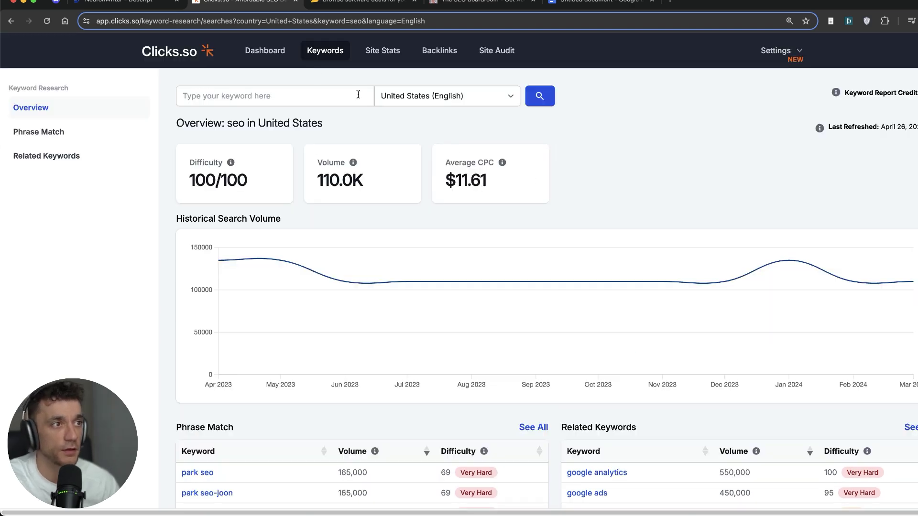
scroll(473, 206, "down", 1)
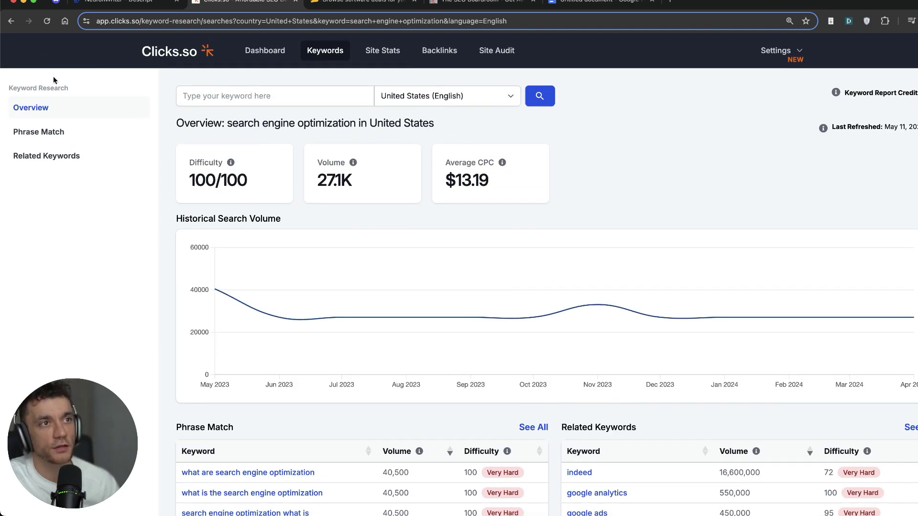
Check the overview of "search engine optimization" and open the full list of its phrase match keywords
left_click_drag(231, 129, 367, 123)
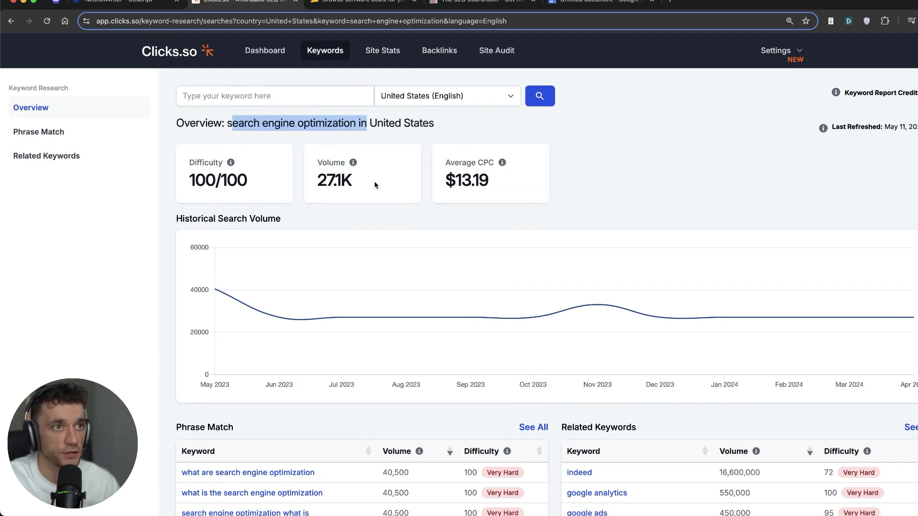
left_click(328, 147)
scroll(430, 199, "down", 5)
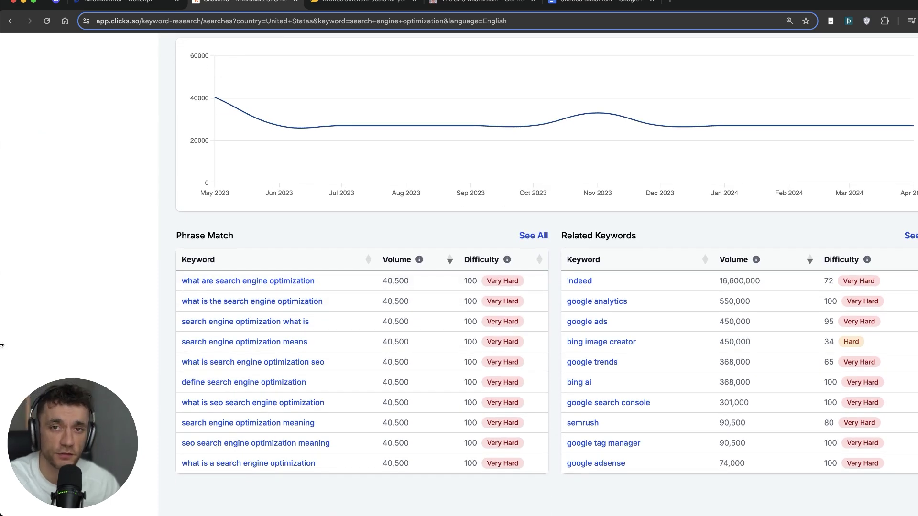
left_click(526, 234)
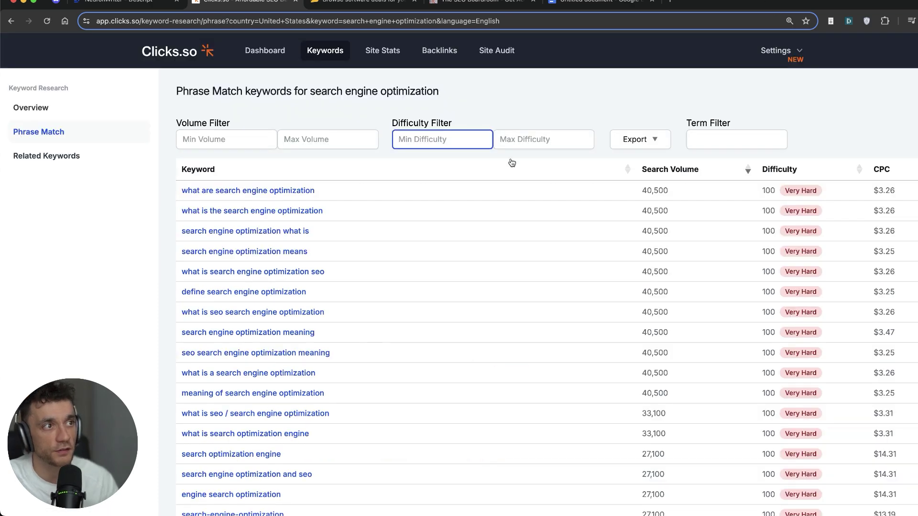
Limit the phrase match keywords to a maximum difficulty of 30 and sort them by ascending difficulty
left_click(513, 143)
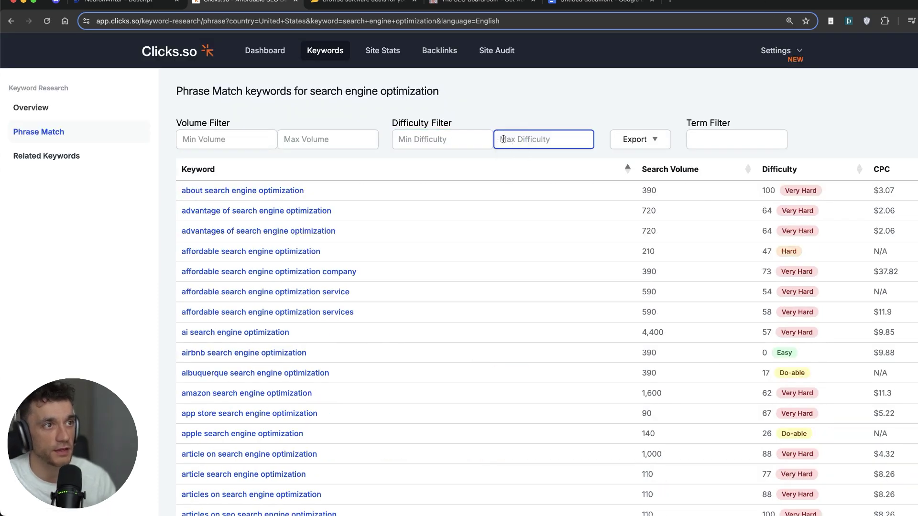
type("30")
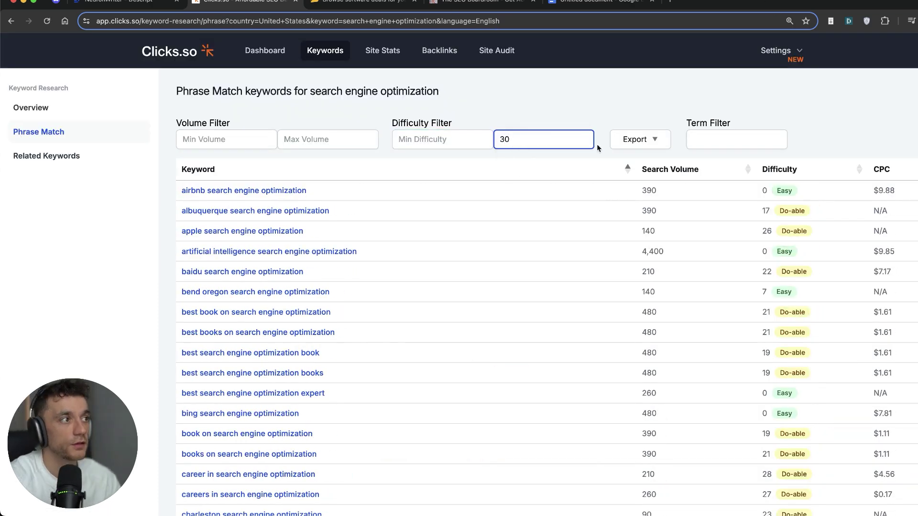
left_click(777, 169)
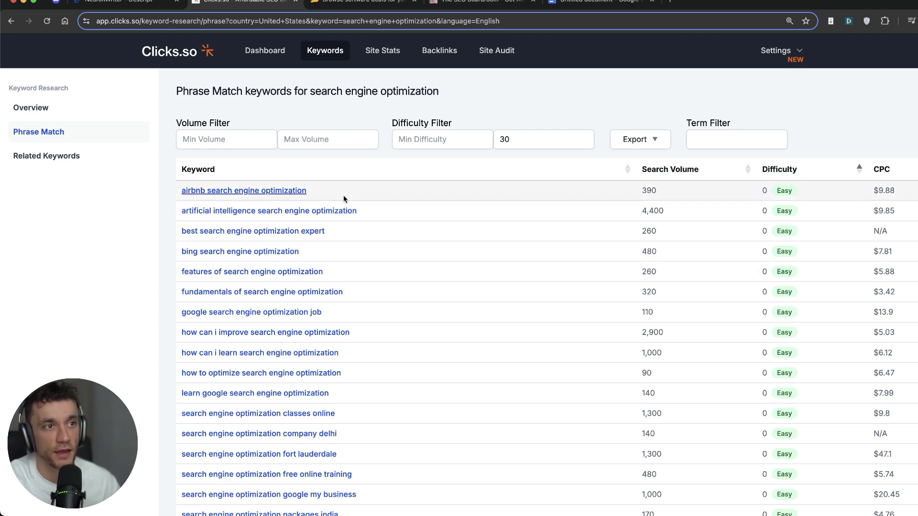
Examine the filtered phrase match list for low-difficulty keywords with their search volume and CPC
scroll(458, 216, "down", 1)
scroll(444, 210, "down", 1)
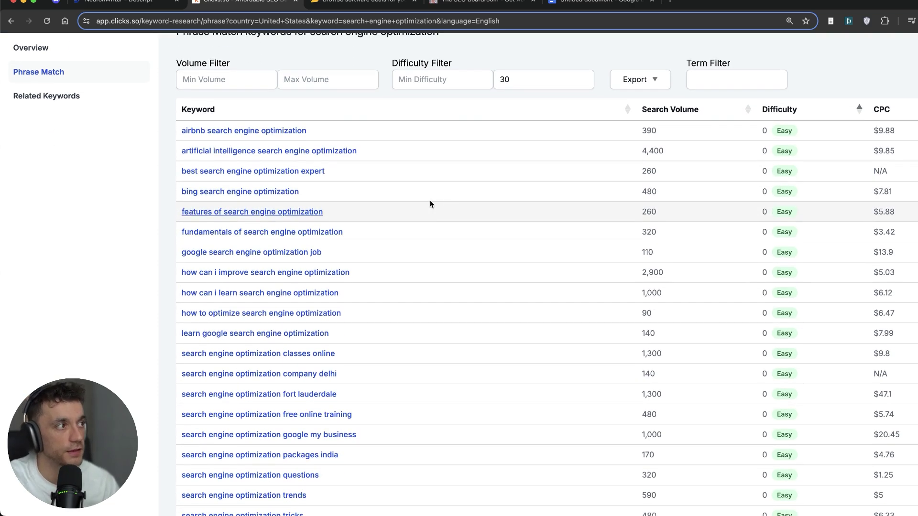
scroll(536, 200, "up", 2)
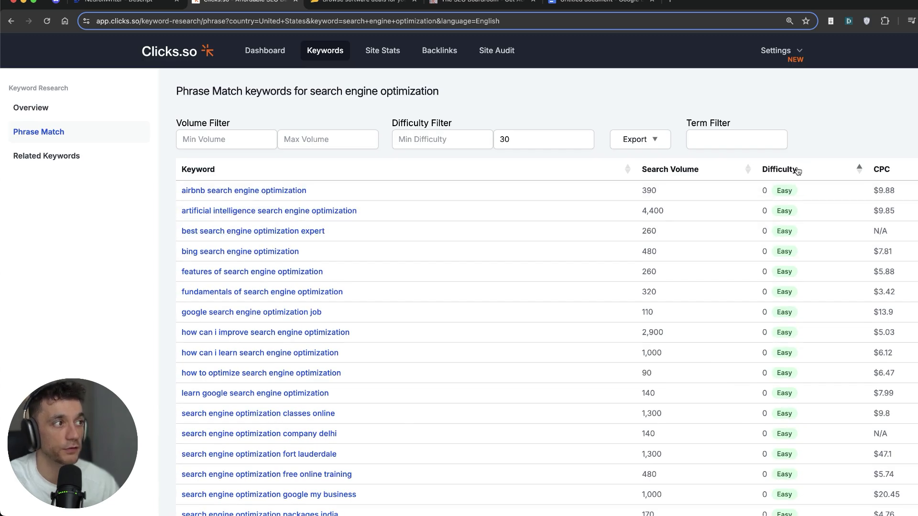
scroll(318, 316, "down", 7)
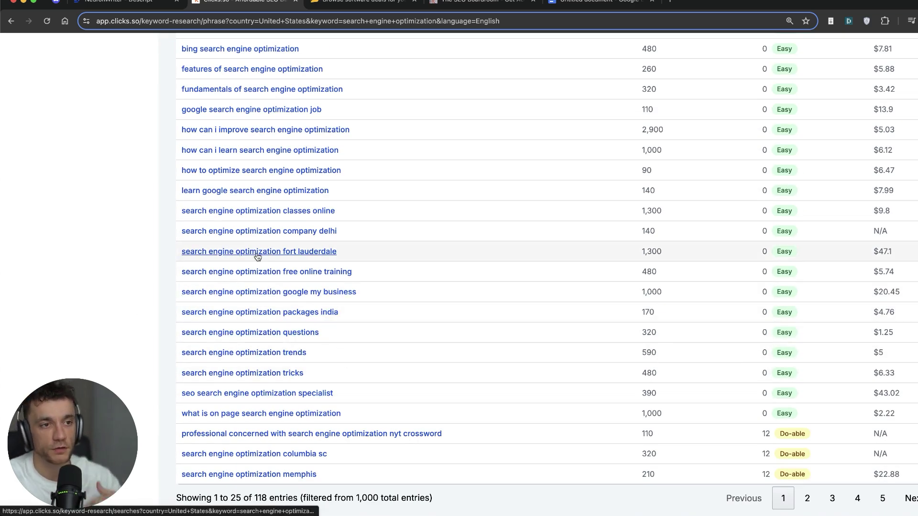
scroll(318, 273, "up", 7)
scroll(397, 303, "down", 7)
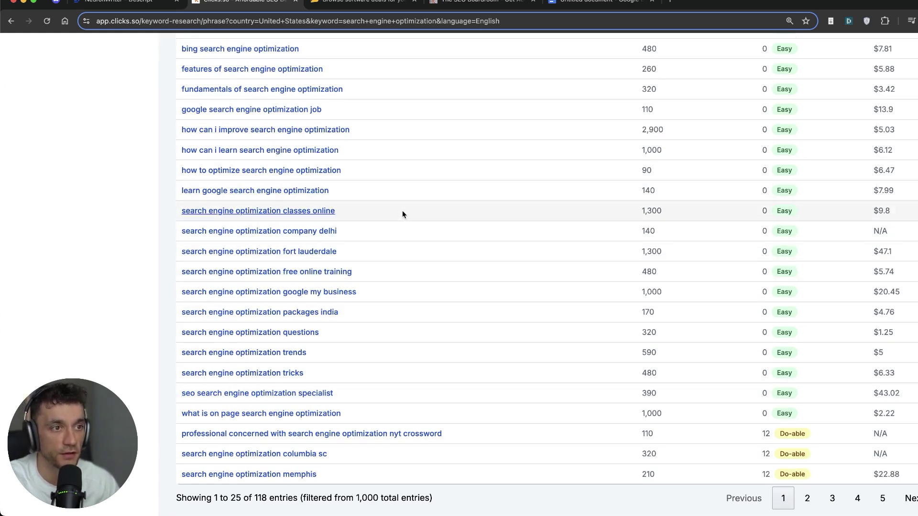
scroll(558, 283, "up", 5)
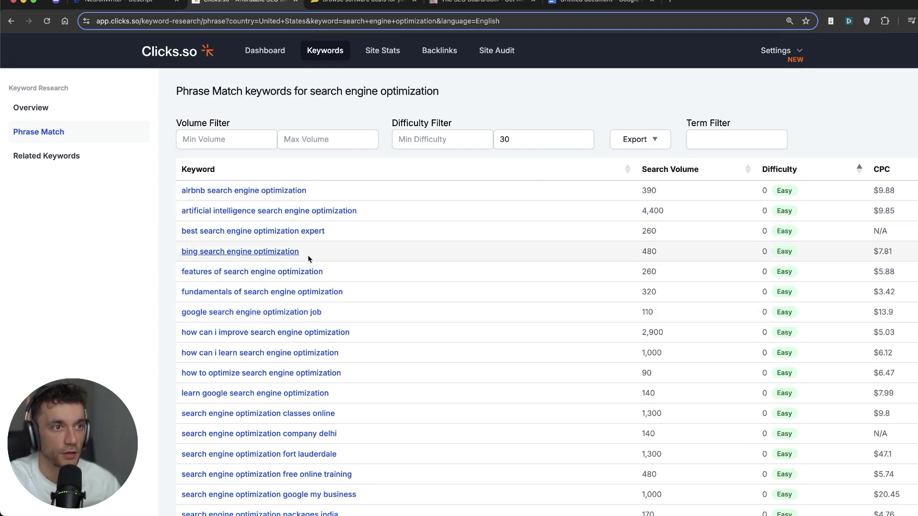
Open the overview of the keyword "airbnb search engine optimization" in a new browser tab and switch to it
left_click(260, 190, "super")
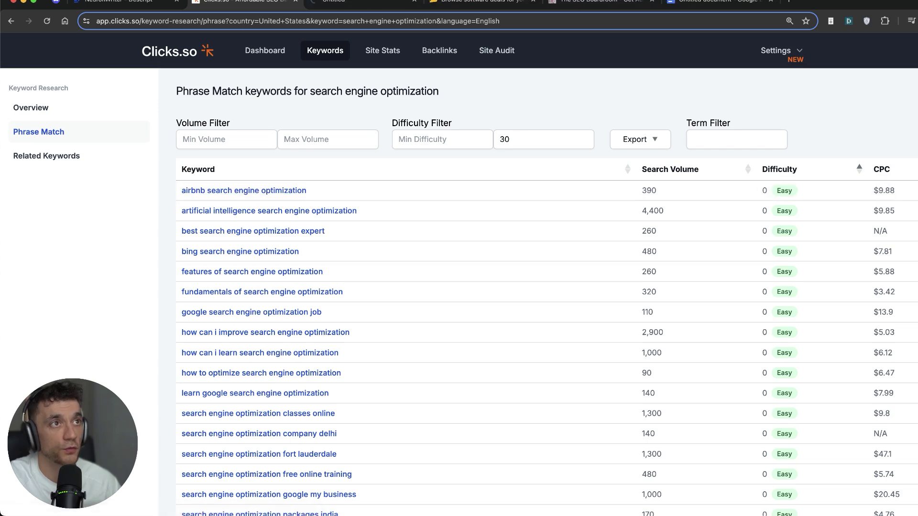
left_click(373, 5)
left_click(248, 3)
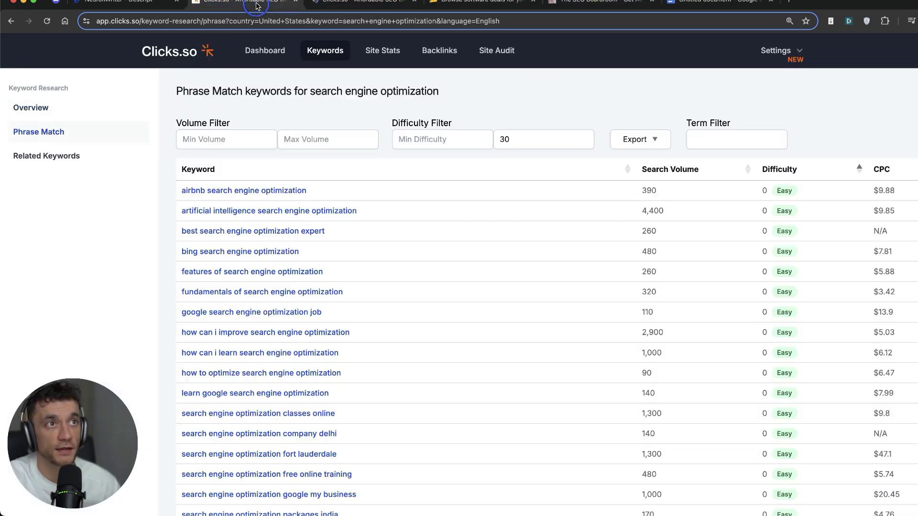
left_click(341, 4)
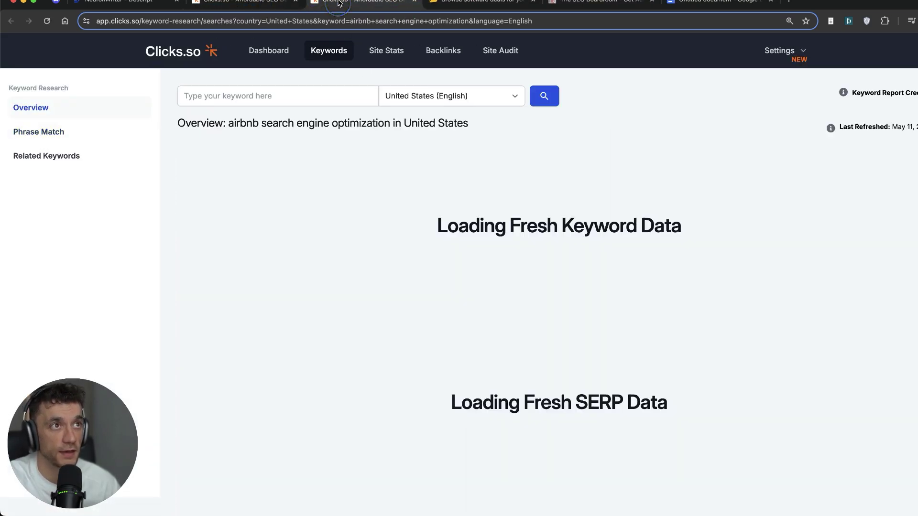
Examine the search volume history, keyword matches and average CPC of "airbnb search engine optimization"
scroll(540, 141, "down", 4)
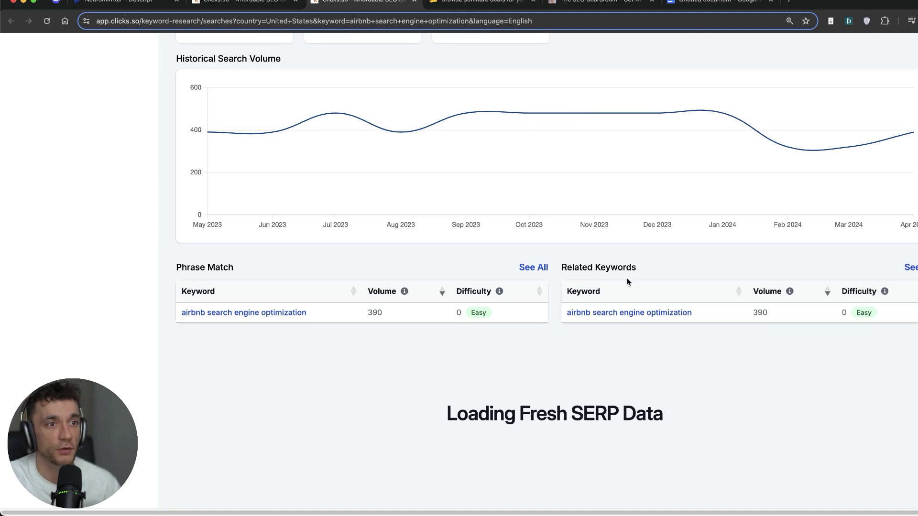
left_click_drag(424, 423, 682, 426)
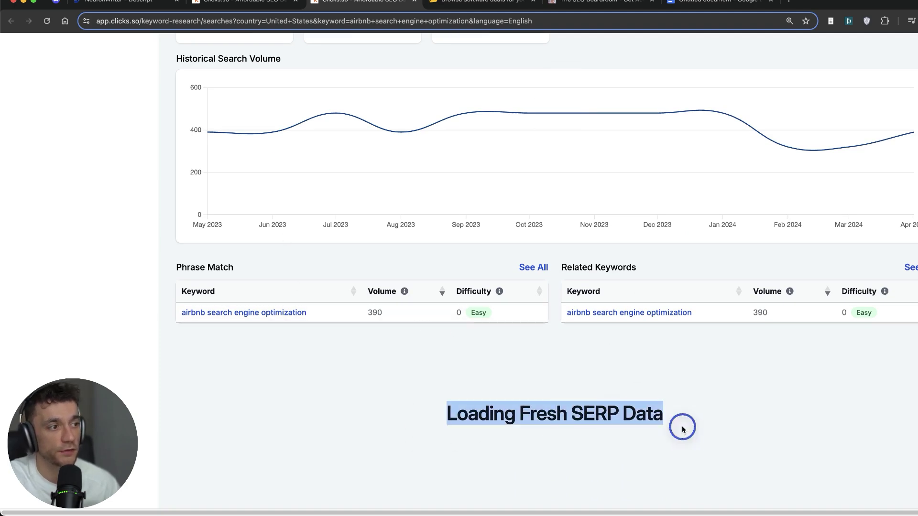
left_click(606, 426)
scroll(661, 401, "up", 4)
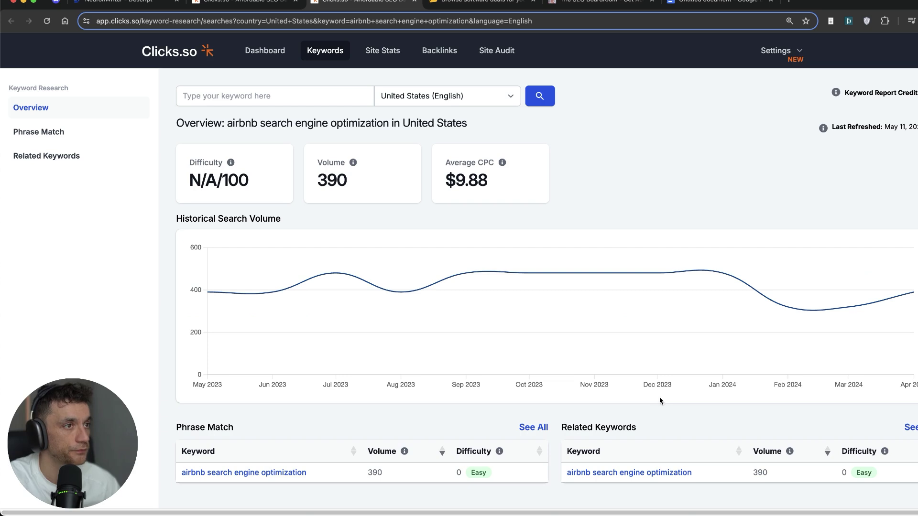
left_click_drag(443, 161, 496, 176)
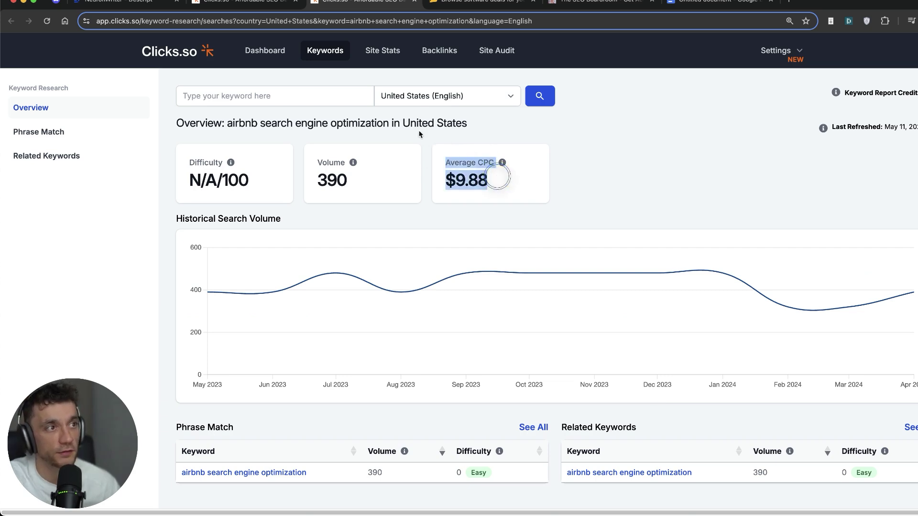
mouse_move(502, 163)
left_click(433, 167)
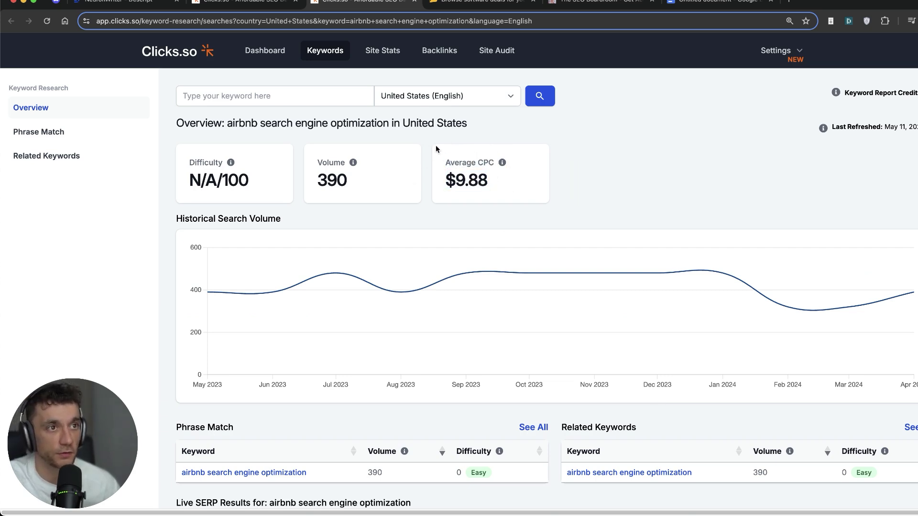
left_click_drag(436, 150, 503, 164)
left_click_drag(416, 167, 529, 176)
left_click(506, 166)
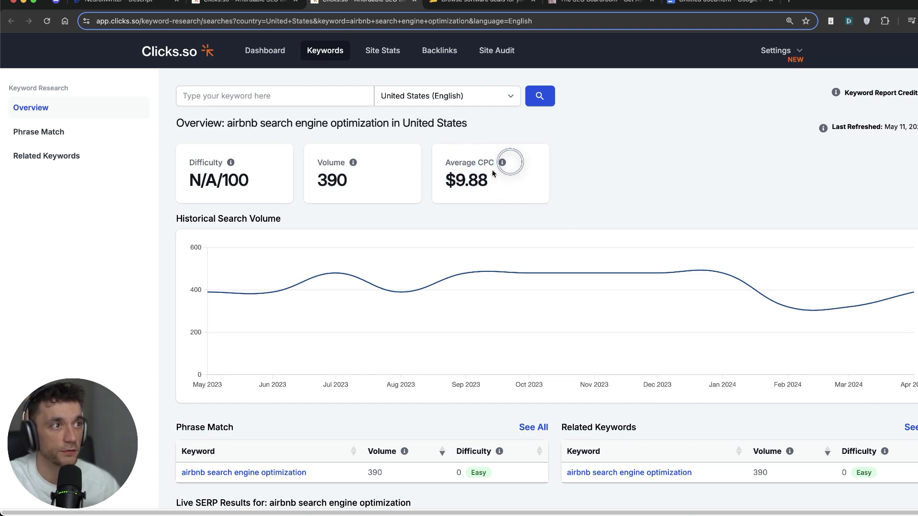
Examine the traffic, UP and DP values of the pages in the live SERP results for this keyword
scroll(506, 186, "down", 3)
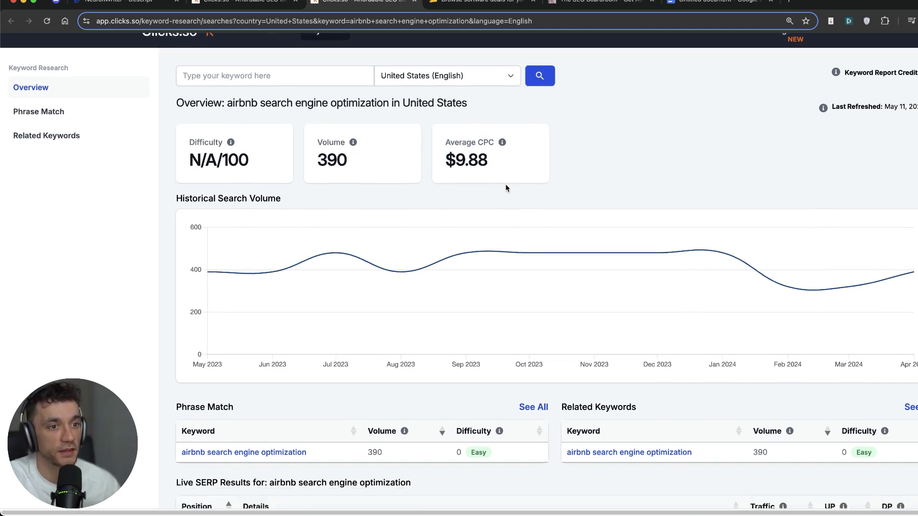
left_click_drag(443, 86, 520, 127)
left_click(519, 127)
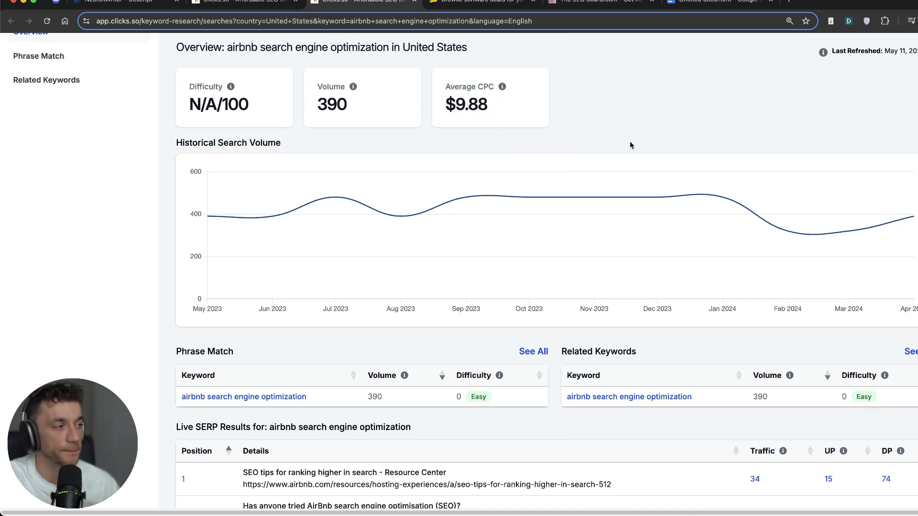
scroll(655, 164, "down", 7)
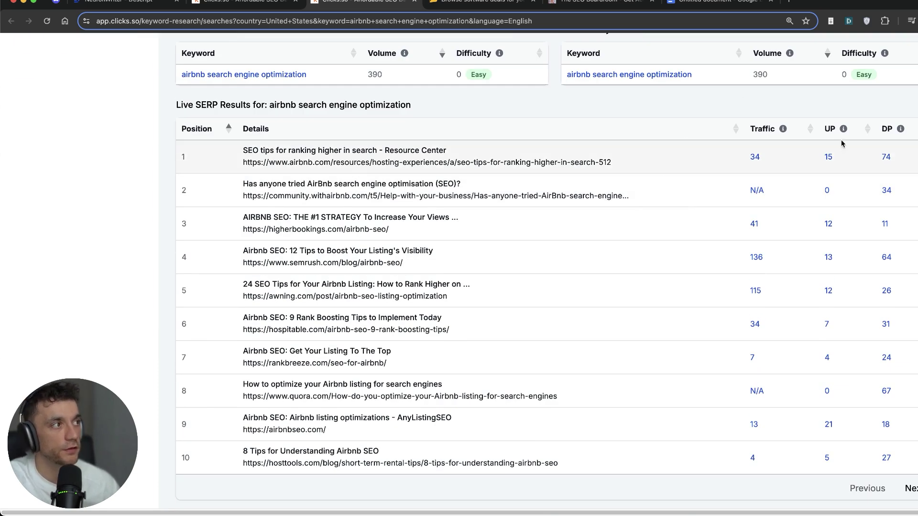
mouse_move(900, 129)
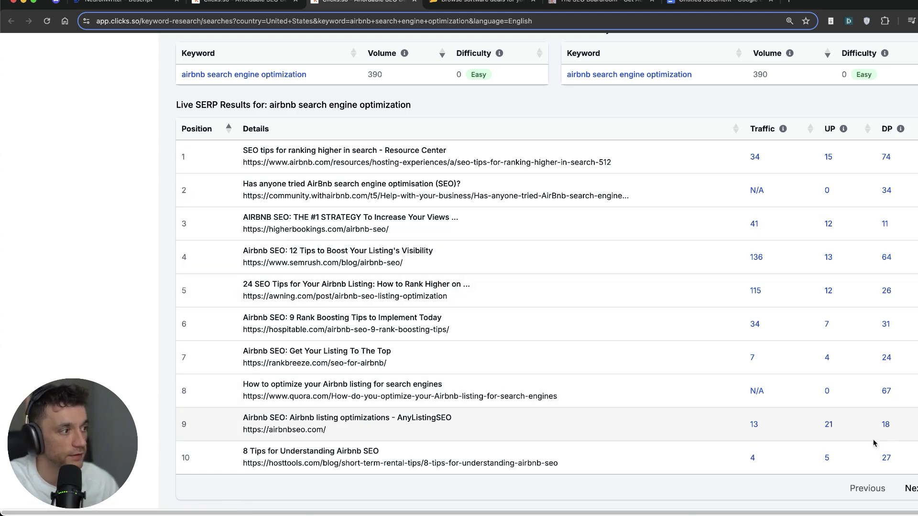
Compare the average CPC and search volume of "airbnb search engine optimization" with the metrics in its live SERP results
scroll(641, 260, "up", 8)
scroll(835, 266, "down", 8)
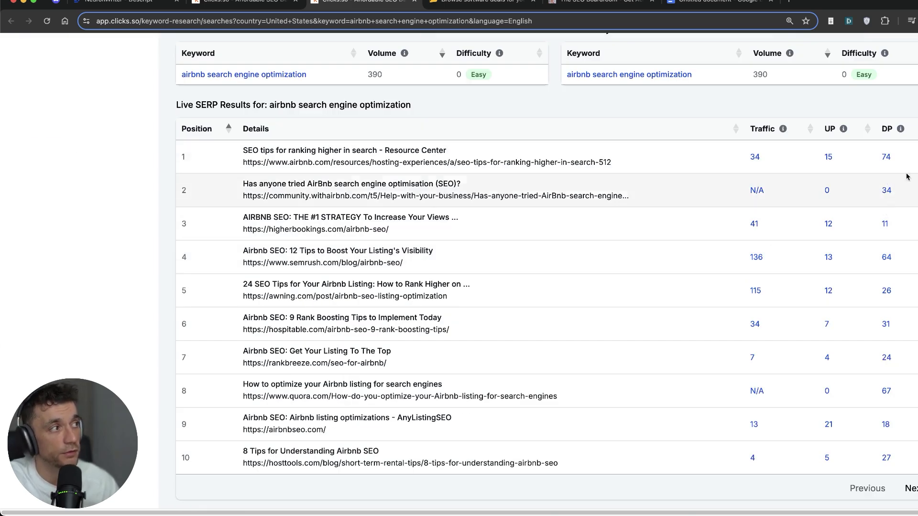
scroll(896, 300, "up", 8)
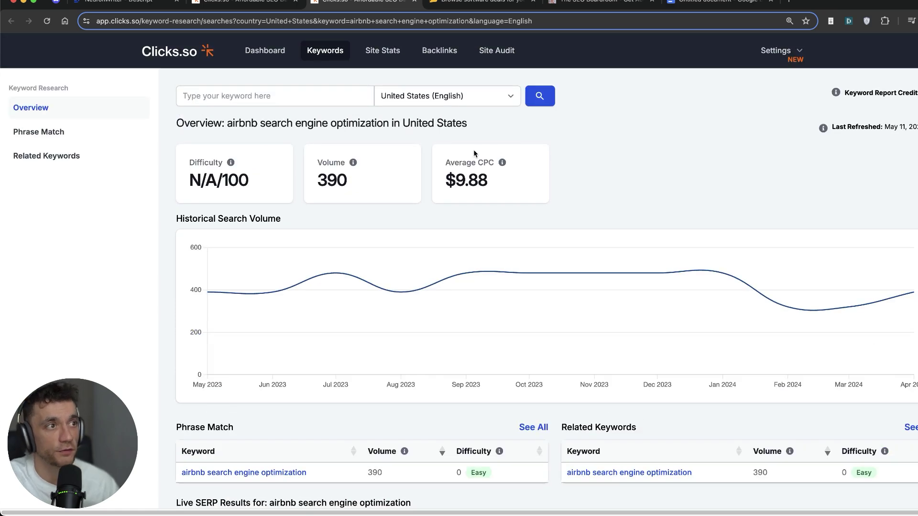
left_click_drag(433, 152, 509, 193)
scroll(561, 179, "down", 8)
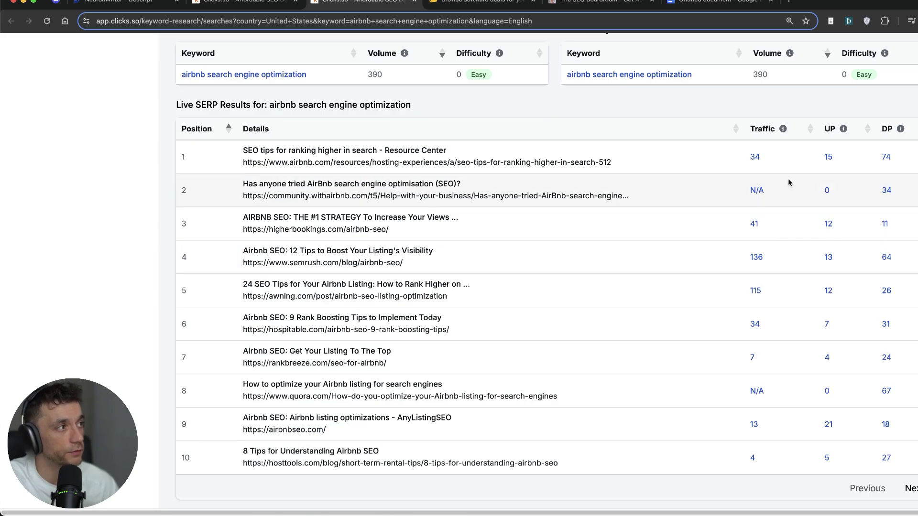
scroll(739, 187, "up", 8)
left_click(268, 96)
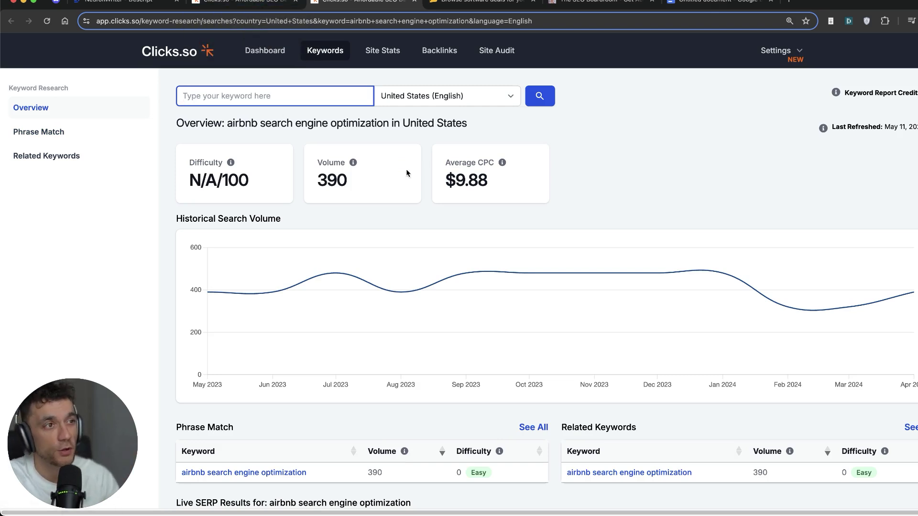
left_click(603, 158)
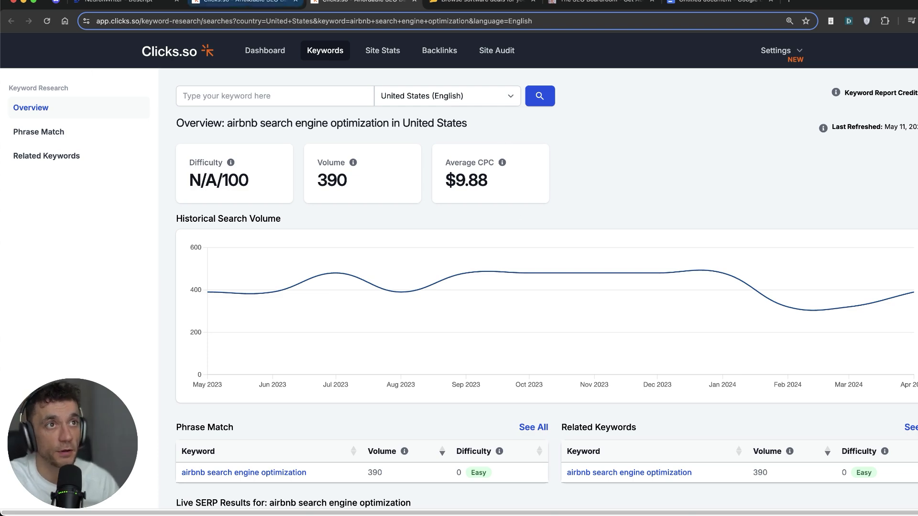
From the phrase match list, search Google for "how can i improve search engine optimization" and "how to optimize search engine optimization" in separate tabs
left_click(244, 3)
scroll(371, 178, "down", 3)
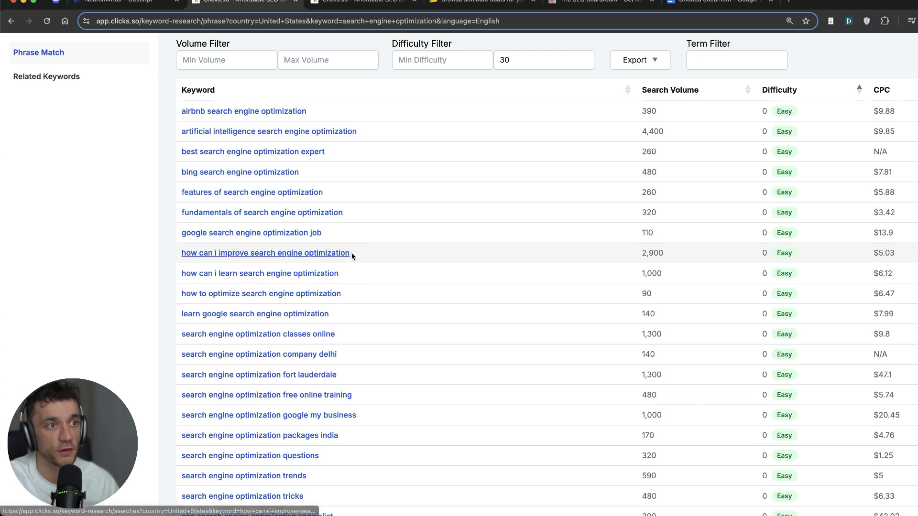
triple_click(168, 257)
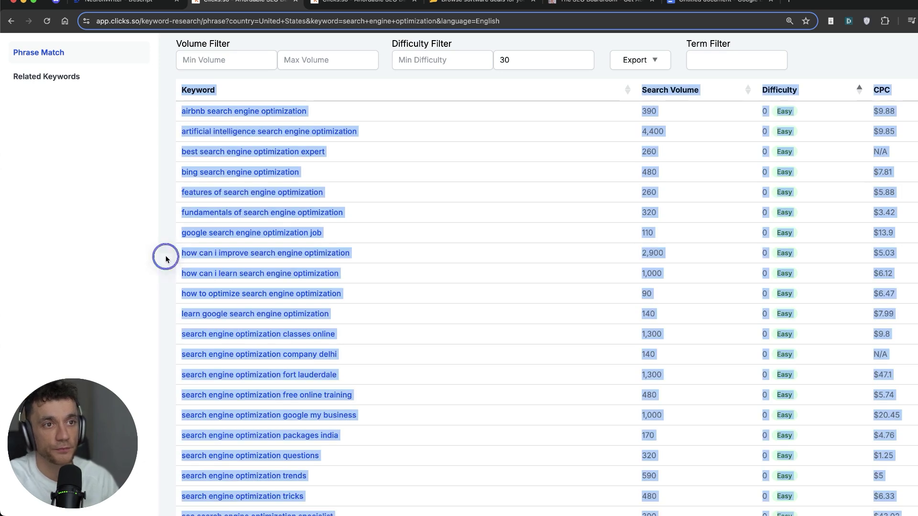
right_click(345, 253)
left_click(370, 324)
key("super+l")
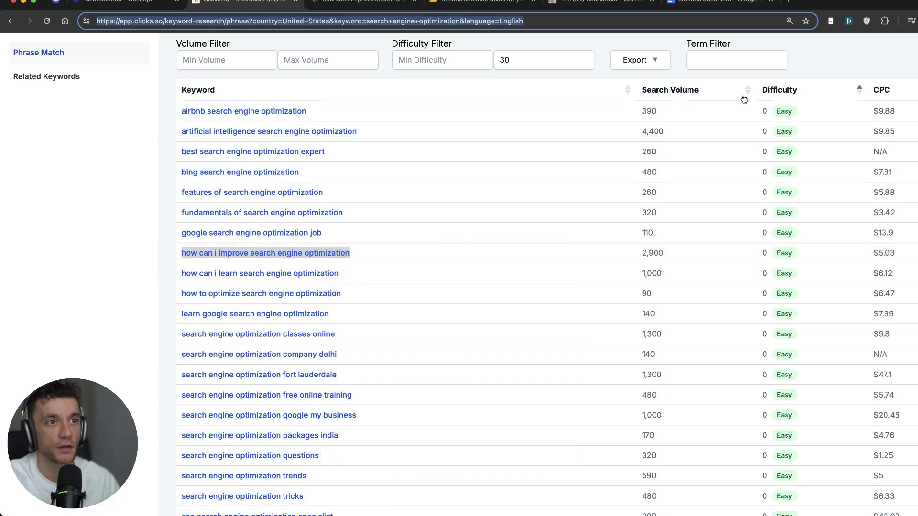
left_click(286, 296)
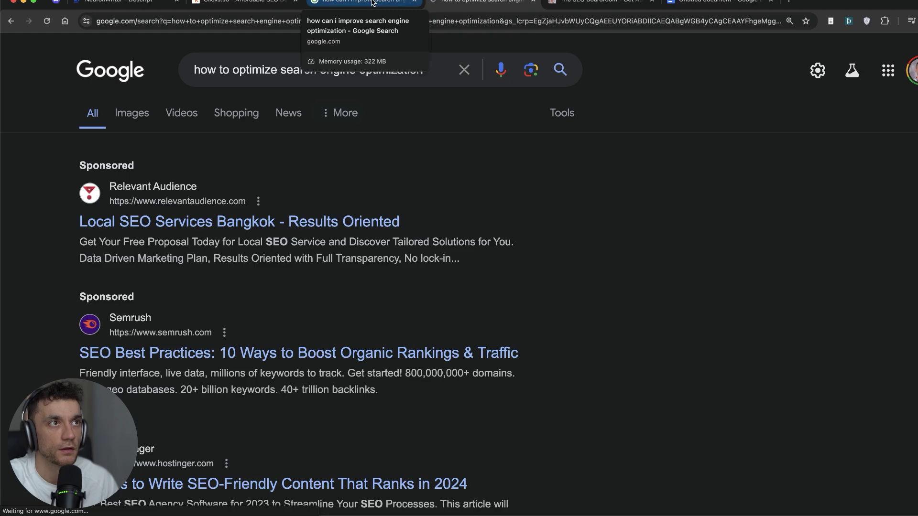
Examine the Google results for "how can i improve search engine optimization" from the ads down to the featured snippet
left_click(220, 66)
key("super+a")
left_click(722, 189)
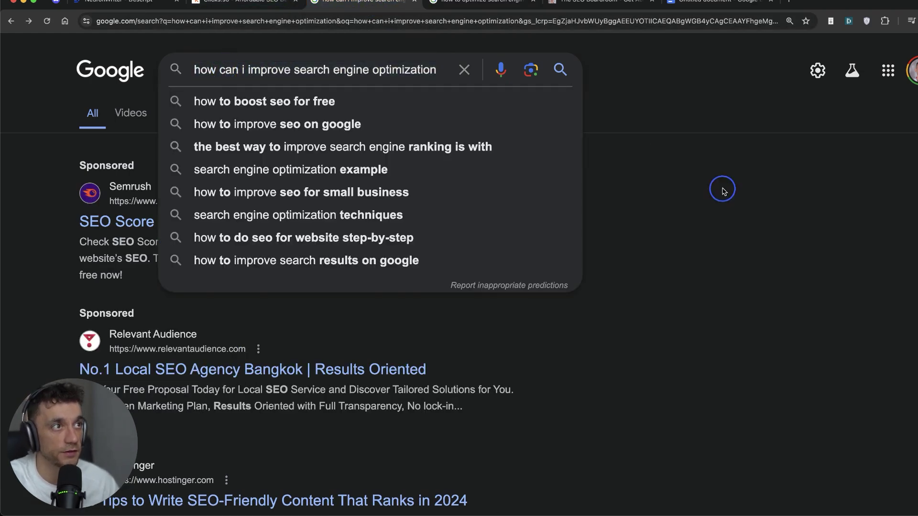
left_click(502, 7)
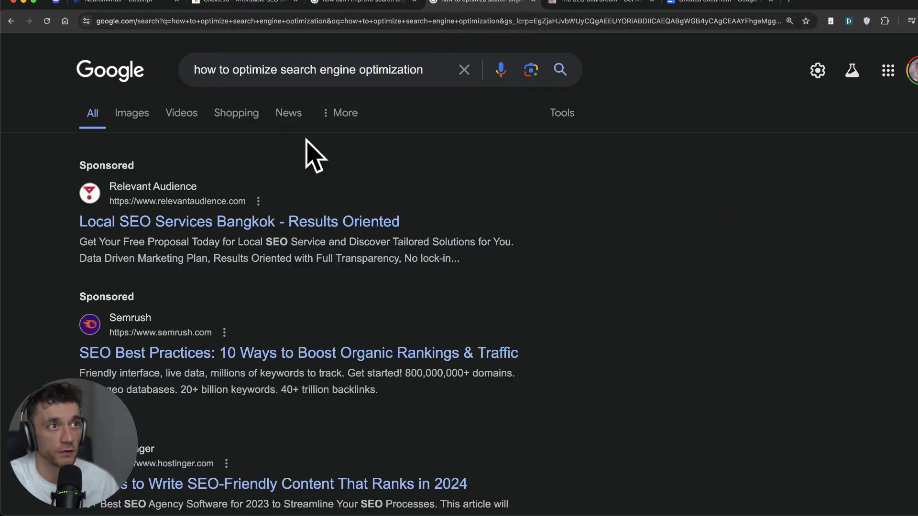
left_click(308, 7)
scroll(373, 239, "down", 10)
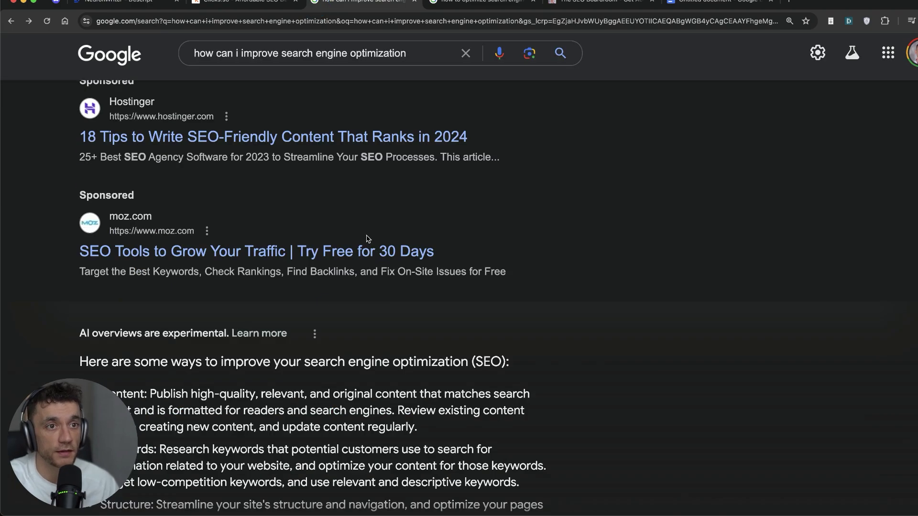
scroll(383, 273, "down", 4)
scroll(387, 274, "down", 5)
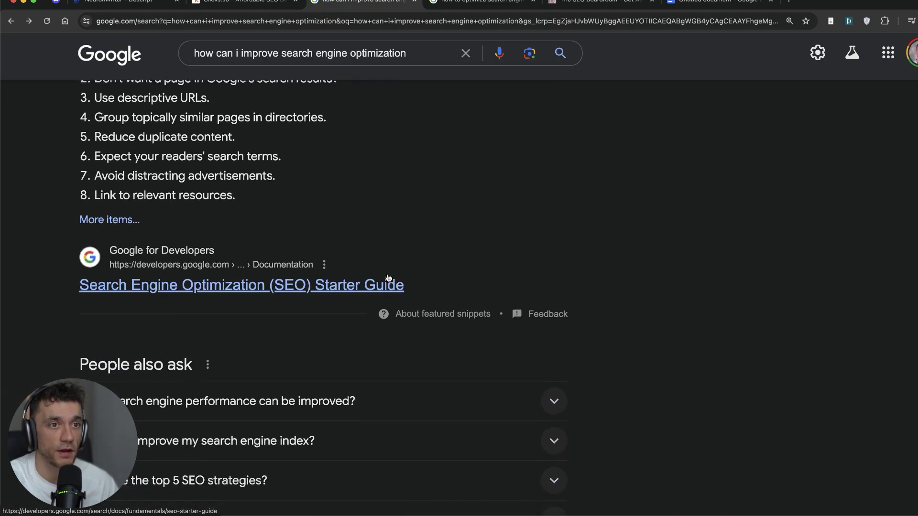
Compare the featured snippets and People also ask sections of the two Google searches and return to the Clicks.so phrase match list
key("ctrl+Tab")
scroll(529, 278, "down", 4)
scroll(528, 279, "down", 13)
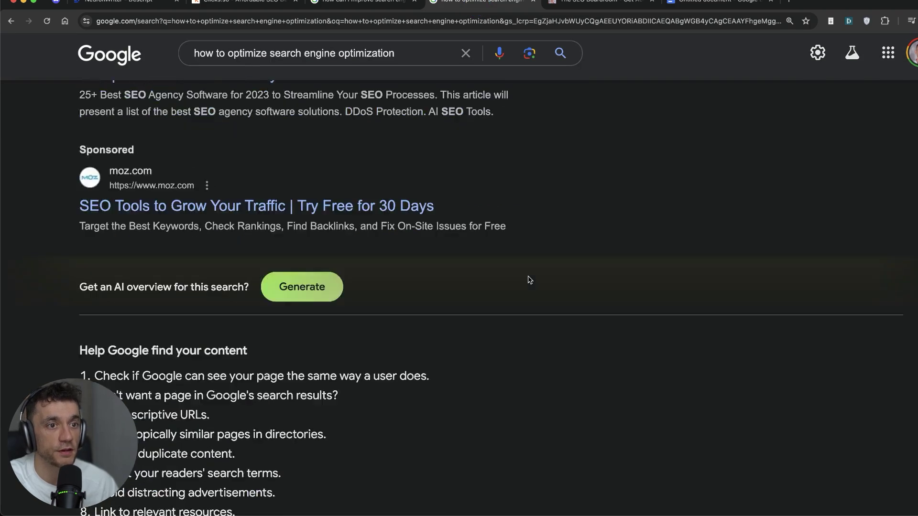
scroll(209, 112, "up", 1)
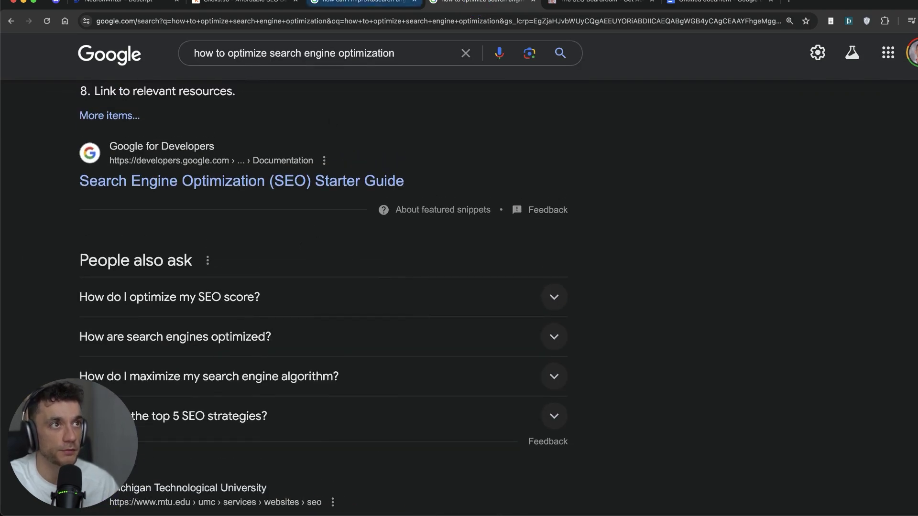
left_click(359, 3)
scroll(209, 341, "down", 1)
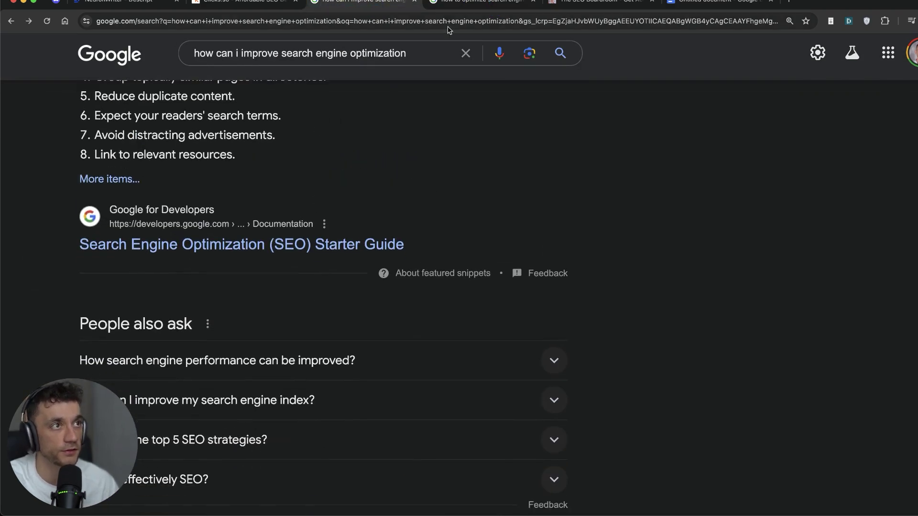
left_click(449, 3)
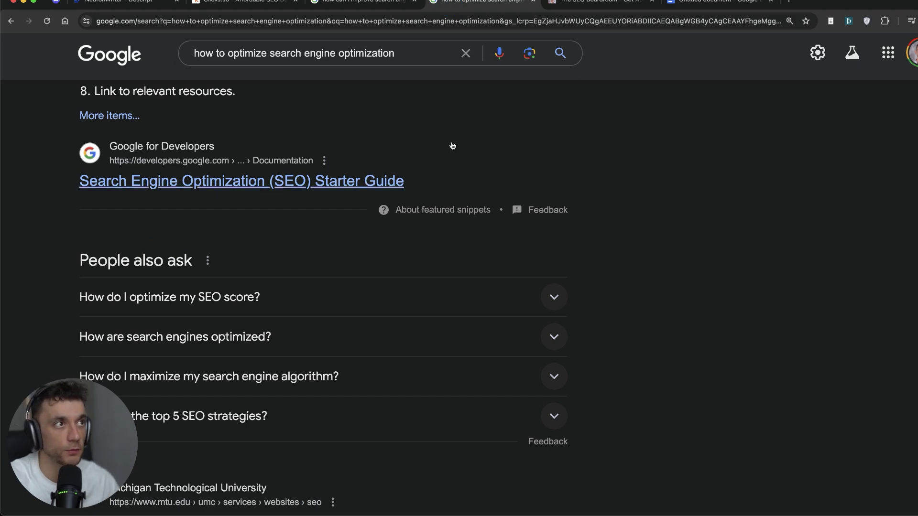
key("super+l")
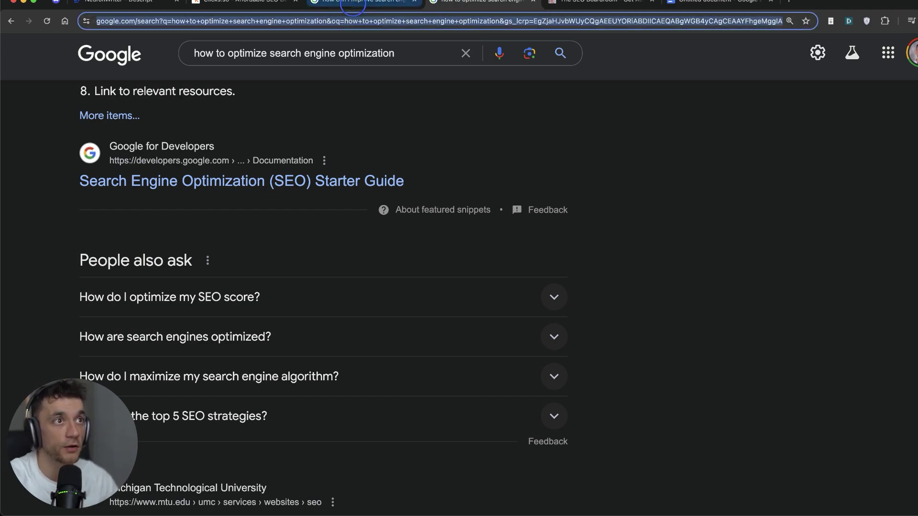
left_click(353, 4)
key("super+alt+Left")
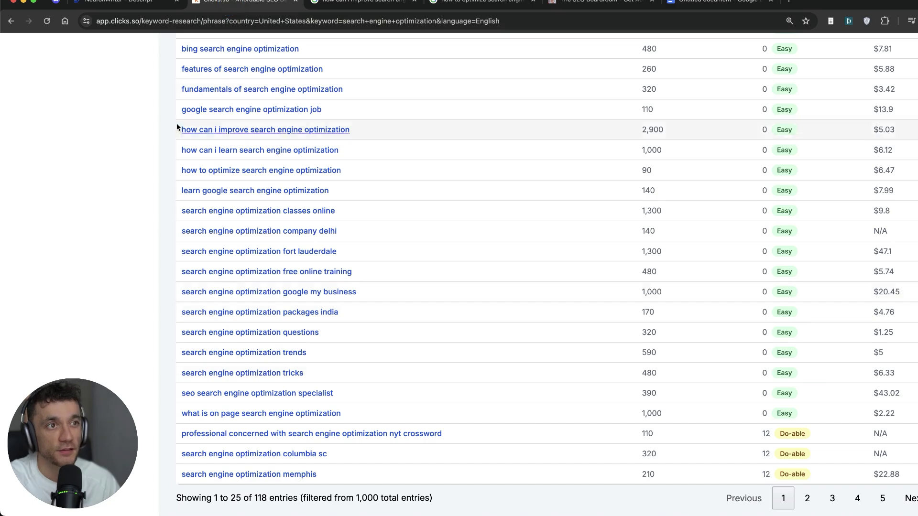
scroll(259, 125, "up", 4)
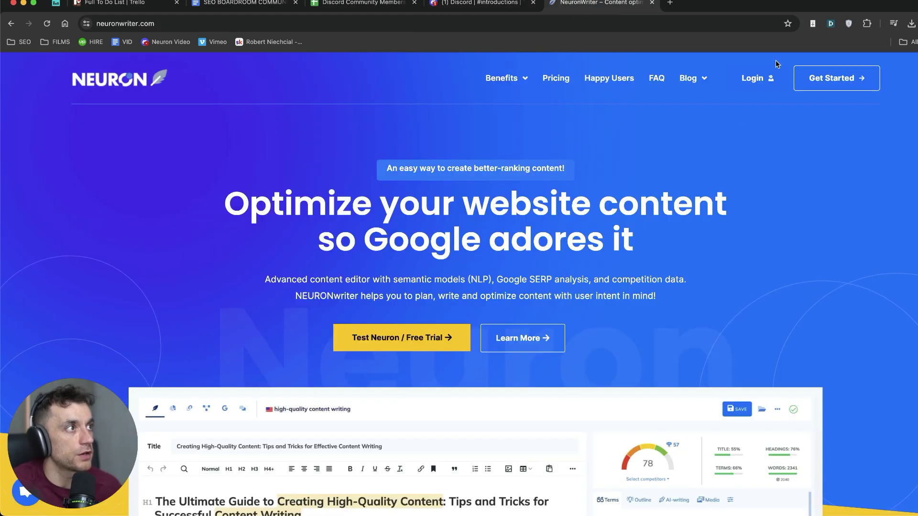
Log in to NeuronWriter with the saved account e-mail and password and open the chipperbirds.com project
left_click(751, 78)
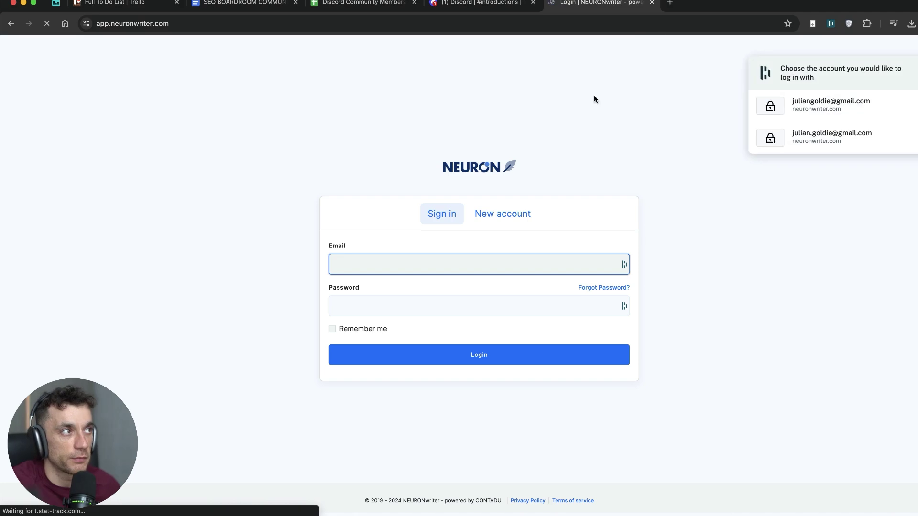
left_click(827, 111)
key("Return")
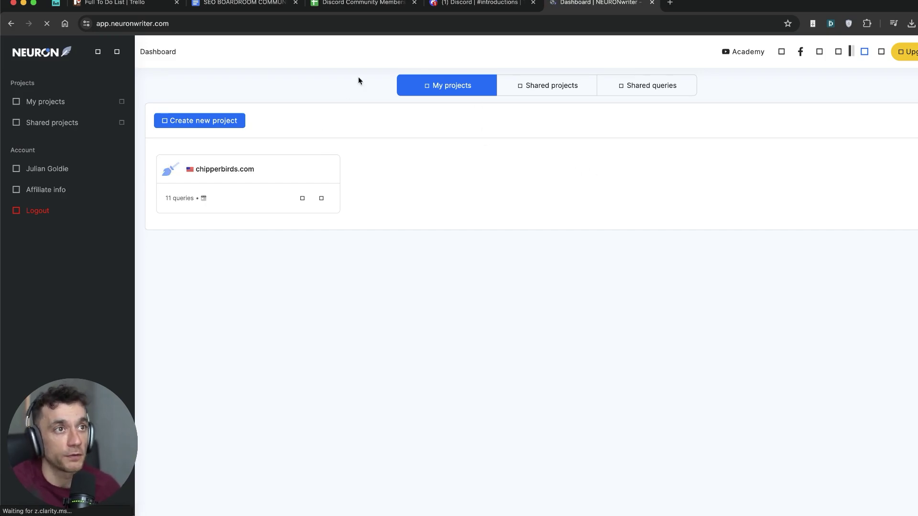
left_click(229, 169)
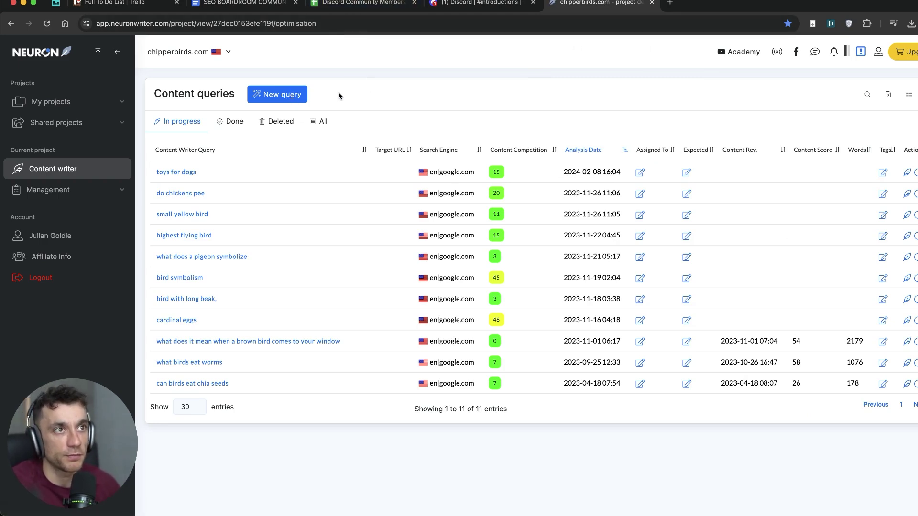
Start a new content query for "SEO expert new york" with the country set to United States and the language to English
left_click(303, 92)
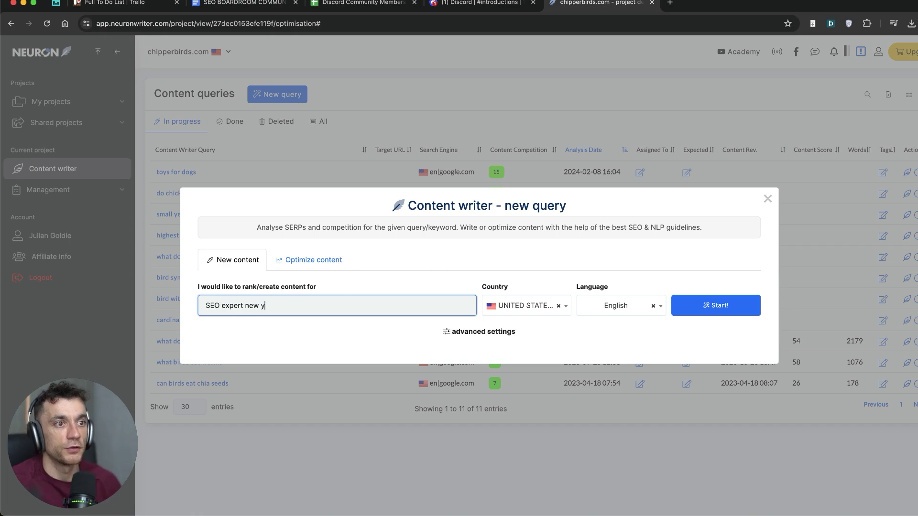
triple_click(288, 307)
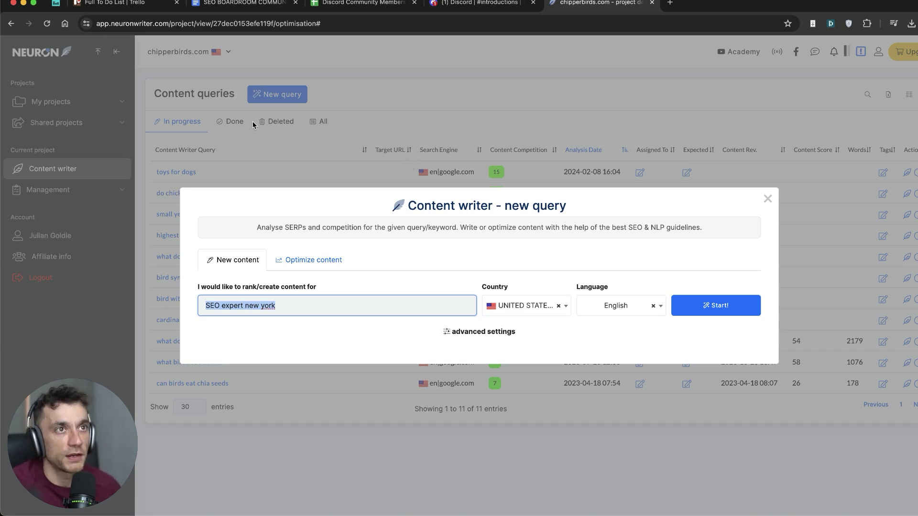
double_click(270, 309)
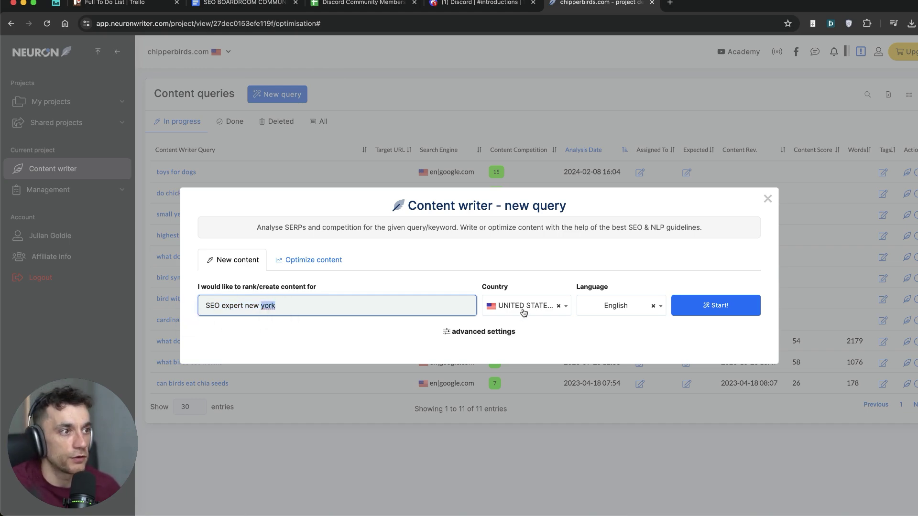
left_click(730, 315)
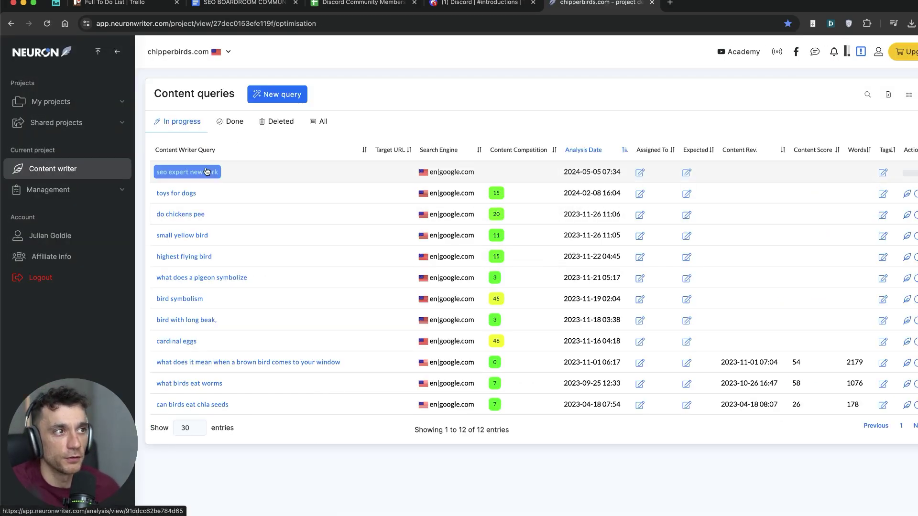
Open the "seo expert new york" analysis and exclude the upwork.com and clutch.co pages from the reference competitors
left_click(187, 172)
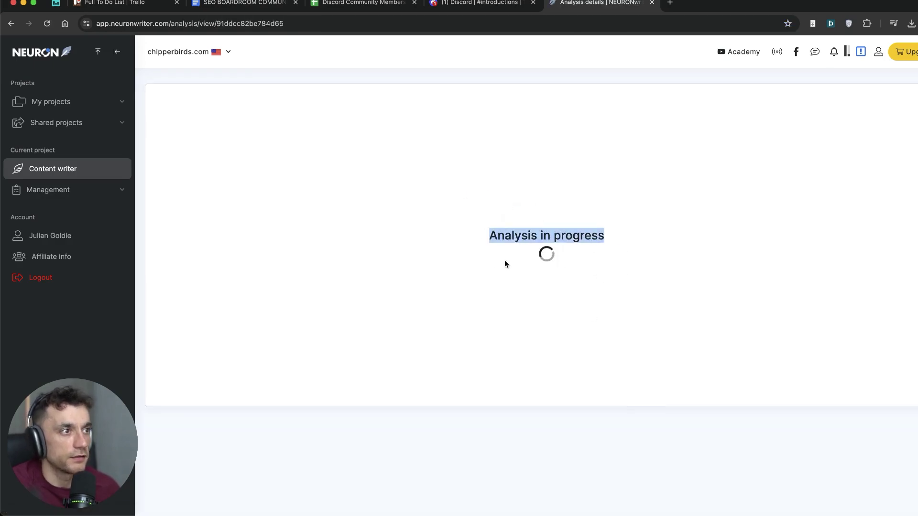
left_click(520, 240)
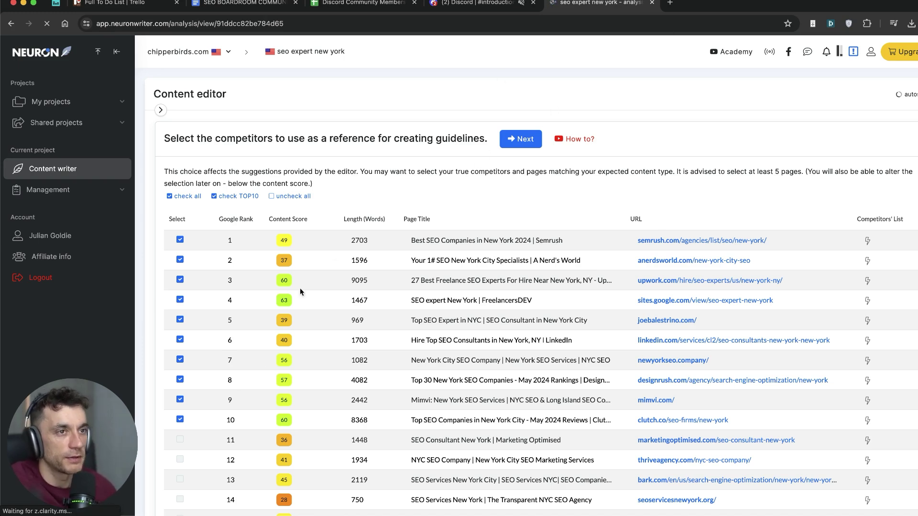
left_click_drag(150, 137, 483, 139)
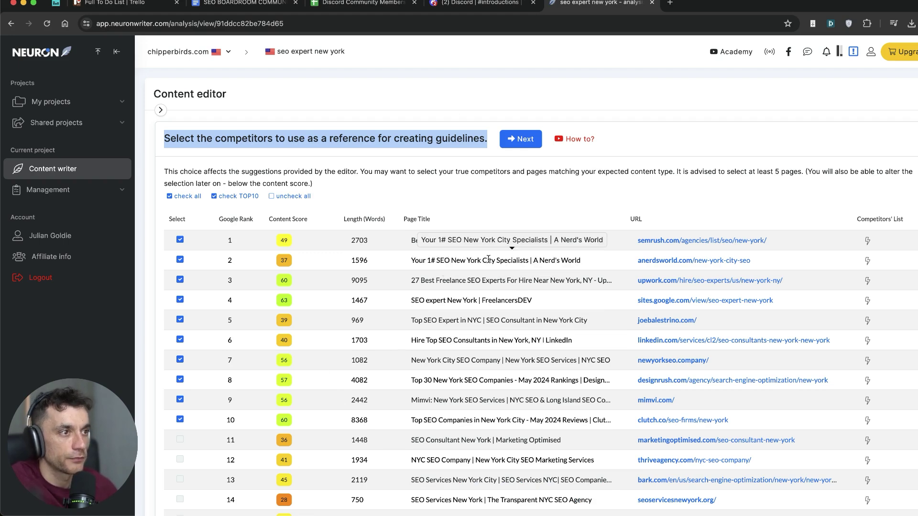
left_click(180, 280)
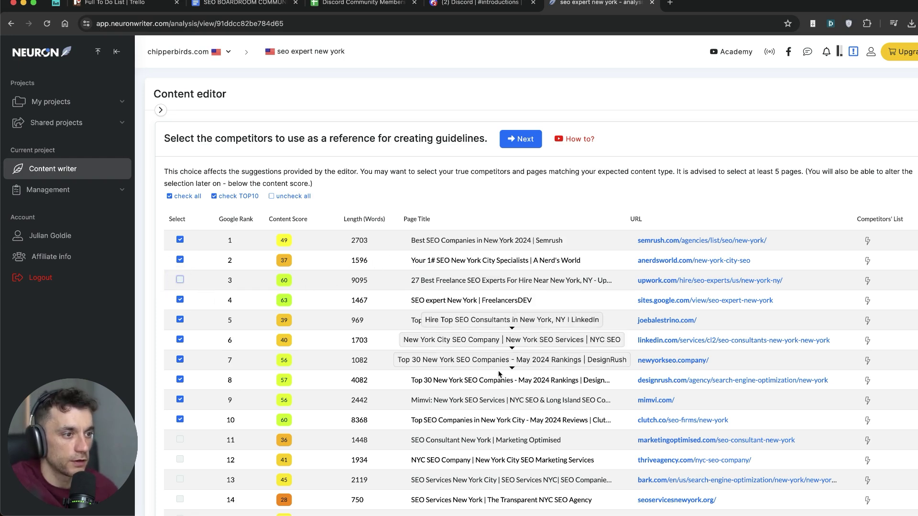
left_click(180, 420)
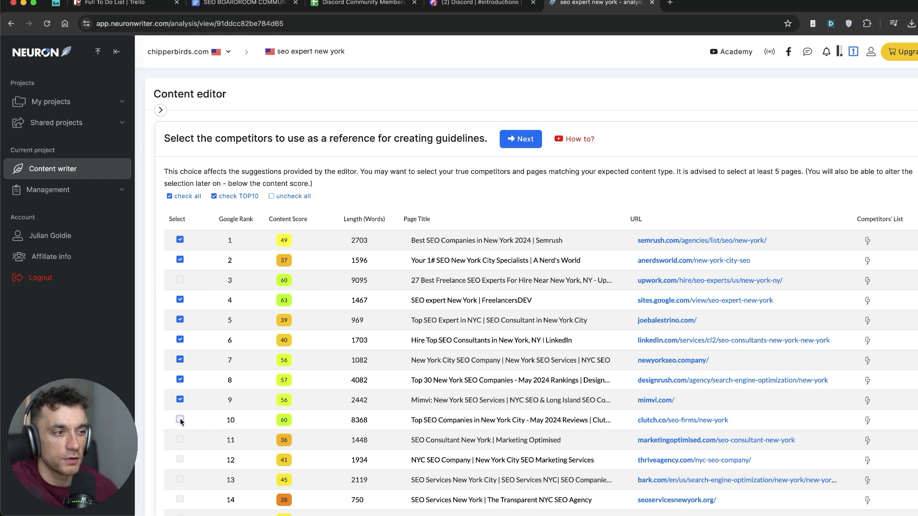
Open the clutch.co competitor page in a new browser tab and examine its list of New York City SEO agencies
left_click(669, 421, "super")
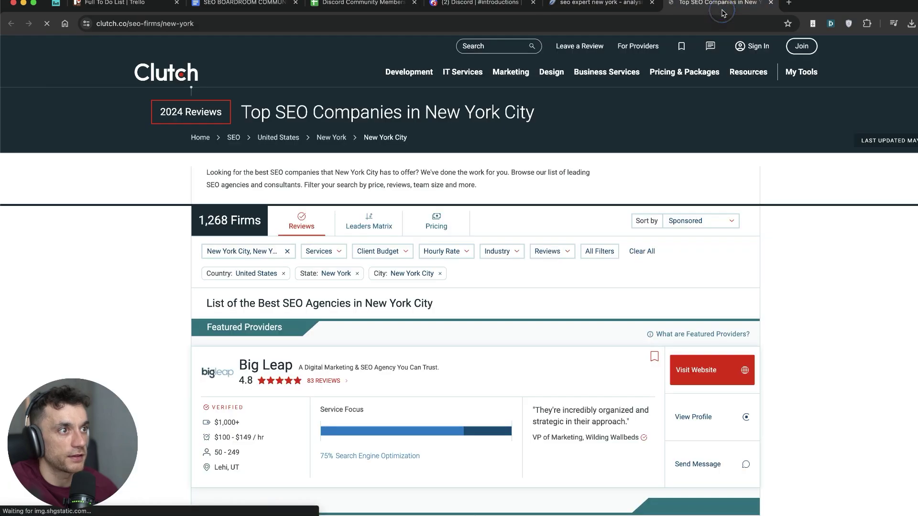
left_click(713, 4)
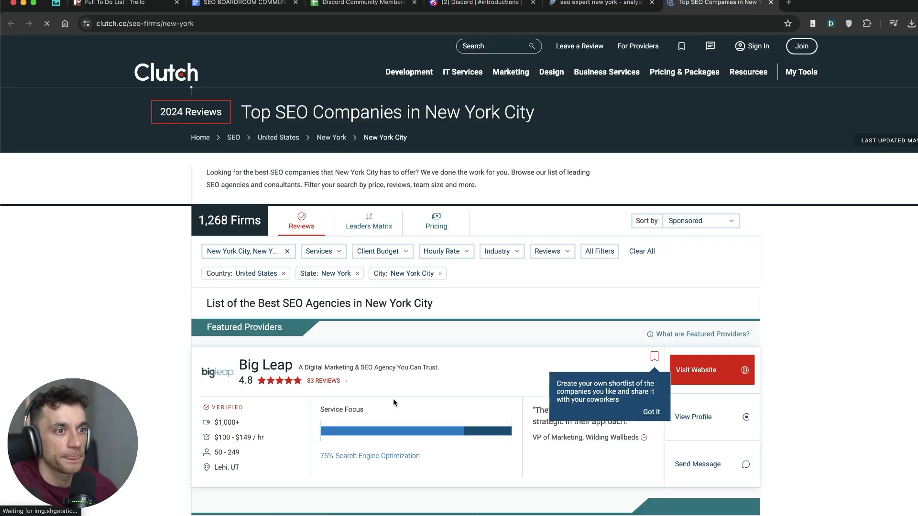
scroll(432, 383, "down", 8)
scroll(432, 383, "down", 10)
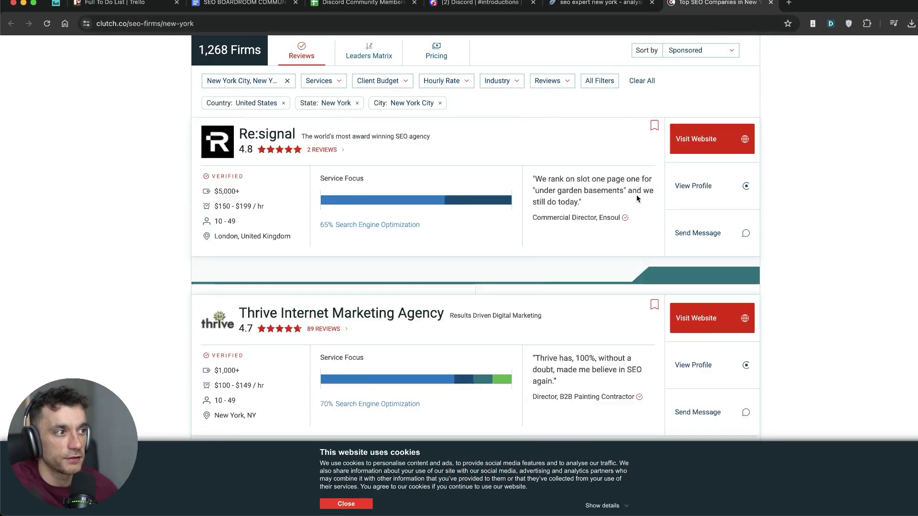
Examine the semrush.com agency list in a new browser tab and exclude that page from the reference competitors
key("super+w")
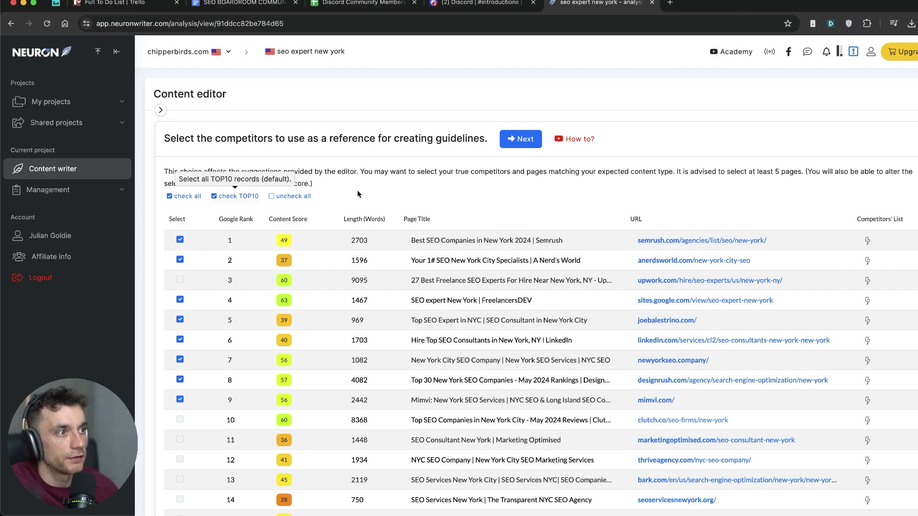
left_click(676, 241, "super")
left_click(707, 9)
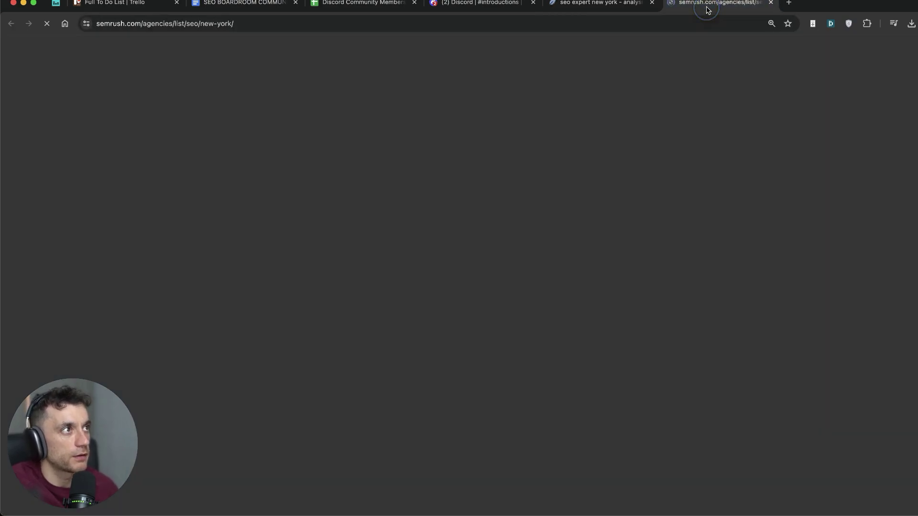
scroll(380, 231, "down", 5)
scroll(375, 283, "up", 3)
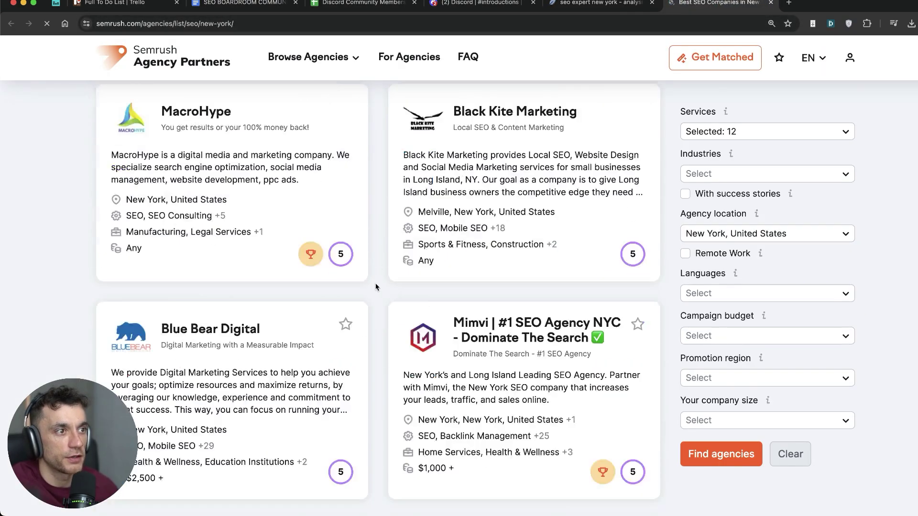
scroll(375, 286, "up", 4)
key("super+w")
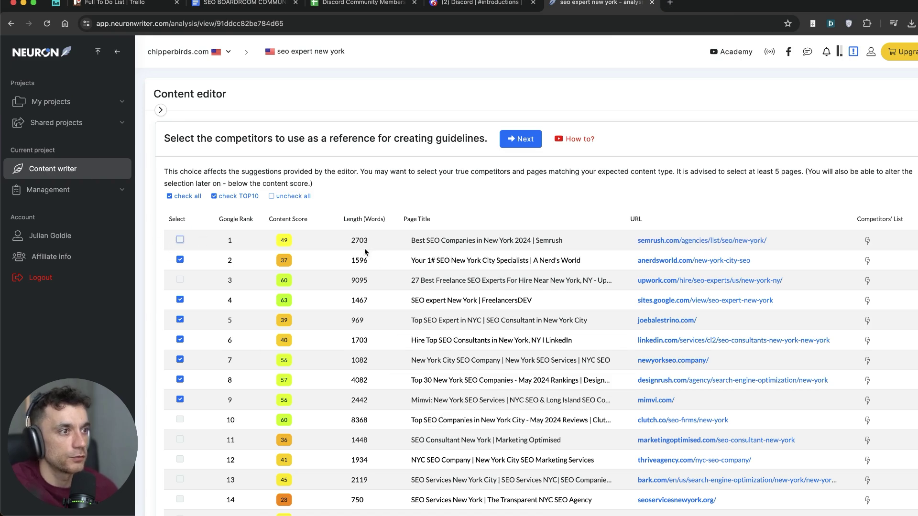
Confirm the competitor selection to open the content editor and collapse its side list of content options
left_click(520, 139)
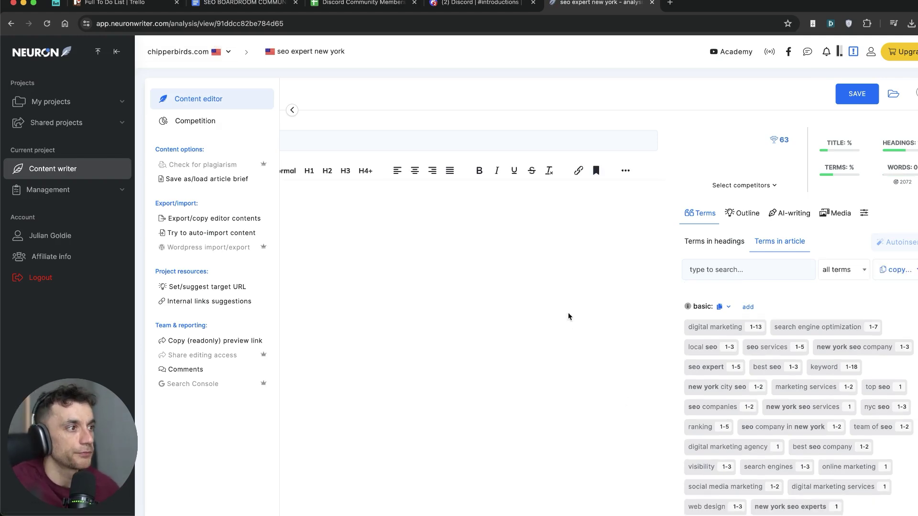
key("super+0")
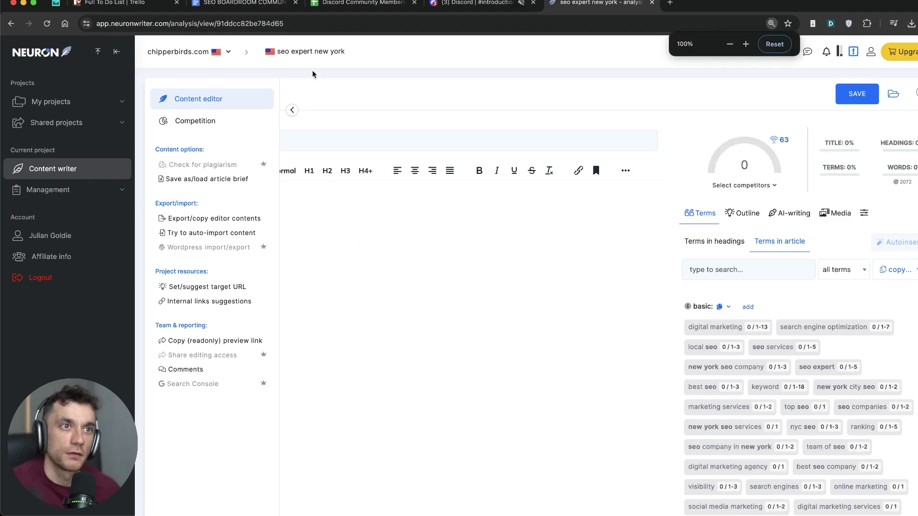
left_click(289, 111)
left_click(299, 211)
From the competitors' outlines, add anerdsworld.com's "SEO NEW YORK CITY PRICING" heading to the article as an H2
left_click(742, 213)
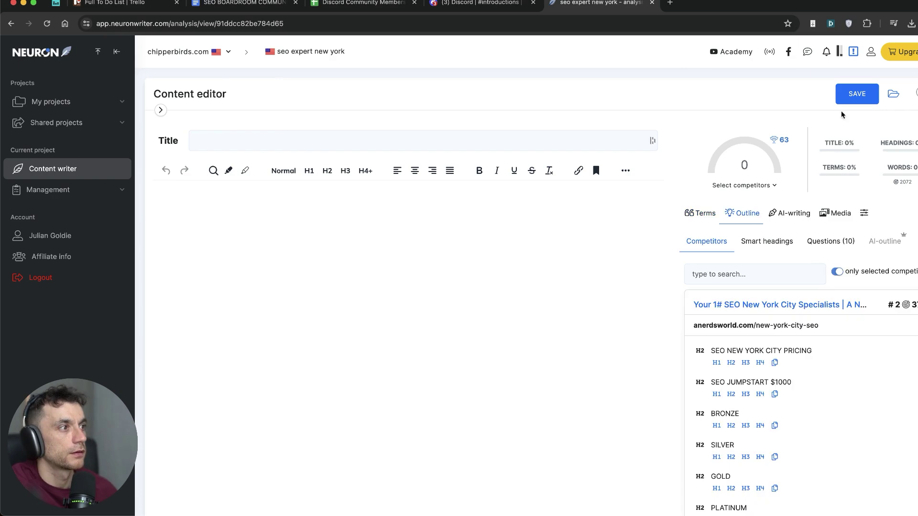
scroll(760, 338, "down", 2)
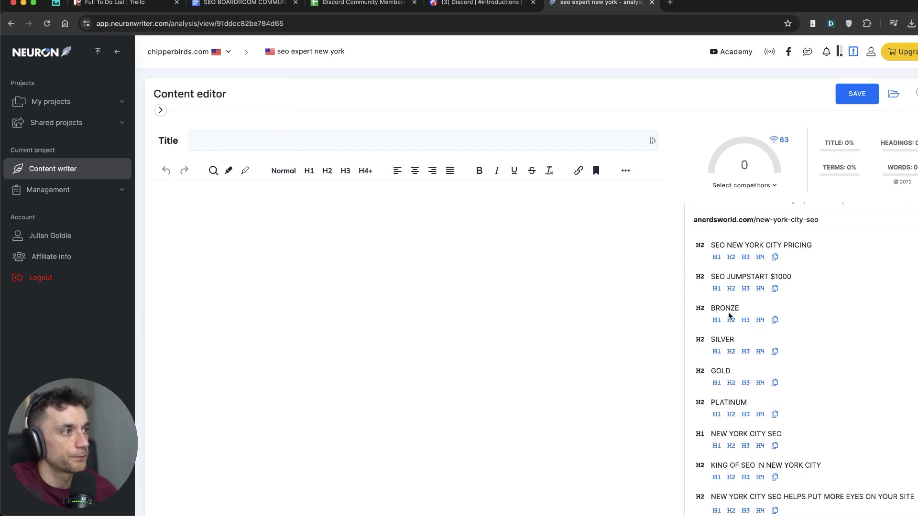
left_click(732, 263)
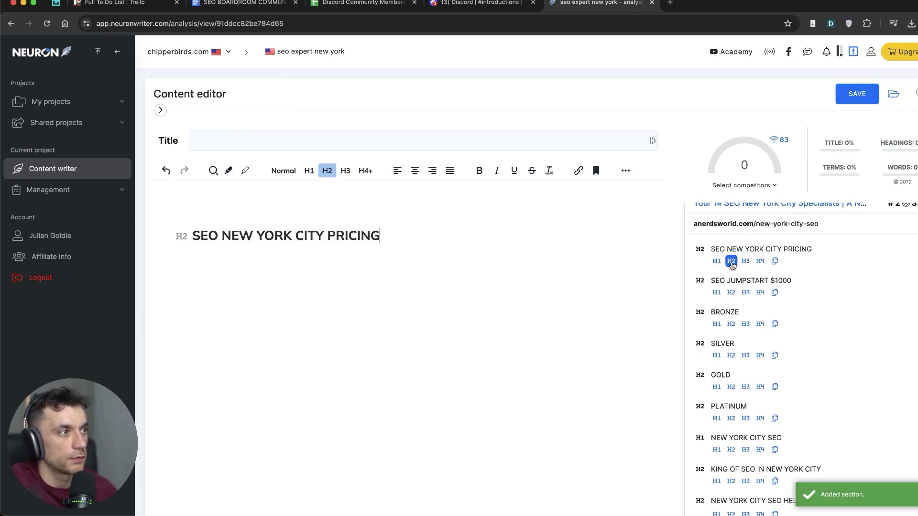
Add the competitor heading "SEO JUMPSTART $1000" as an H2 and delete it from the article again
left_click(731, 293)
scroll(732, 324, "down", 2)
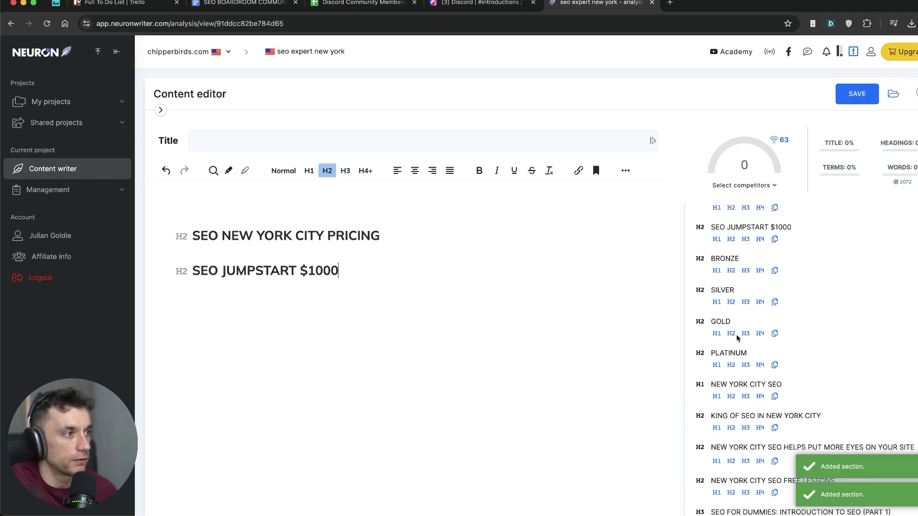
left_click(351, 270)
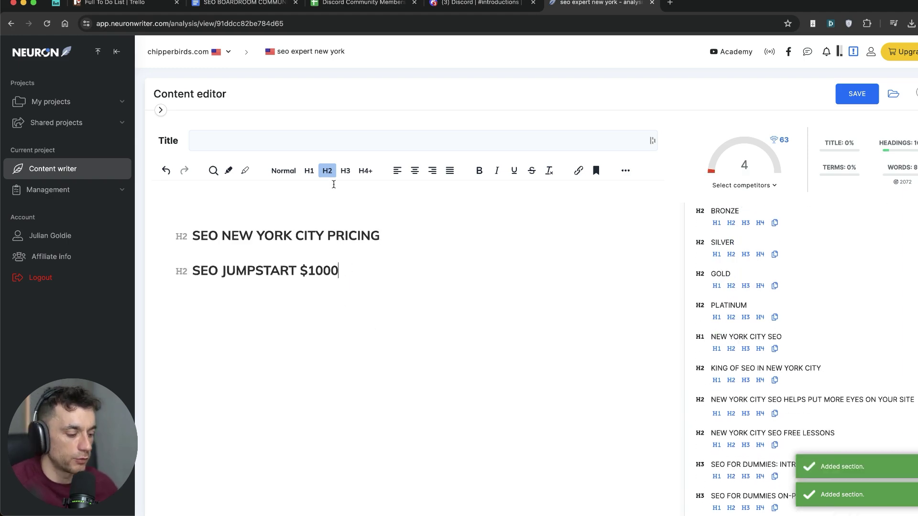
key("super+shift+Left")
key("BackSpace")
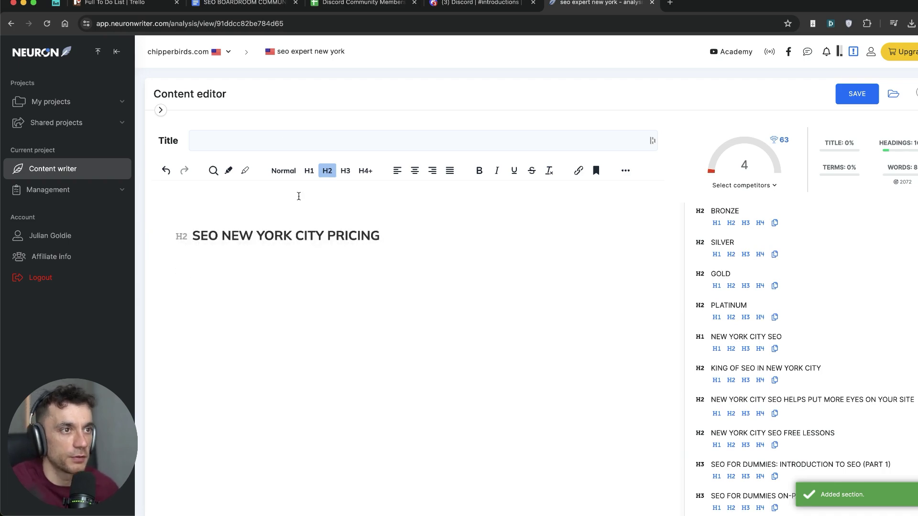
Look through anerdsworld.com's headings and add "NEW YORK CITY SEO" to the article as an H2
scroll(779, 300, "down", 2)
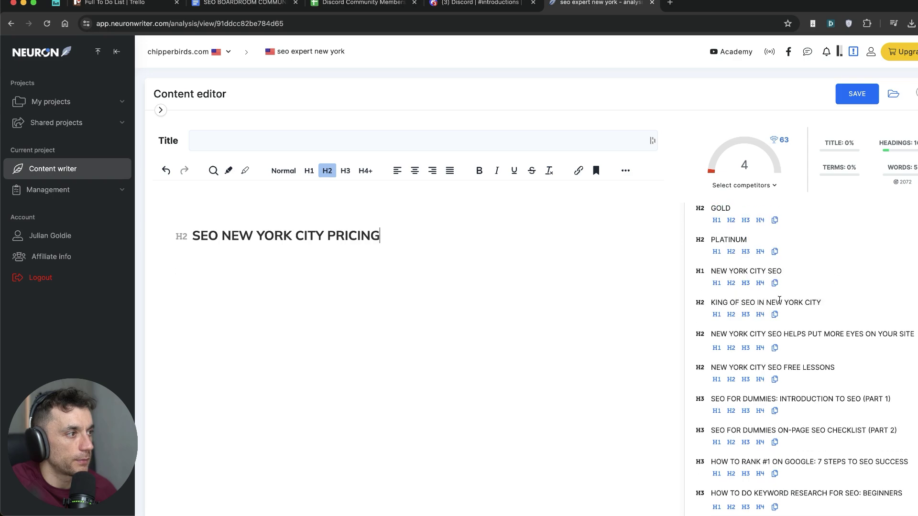
scroll(793, 296, "down", 5)
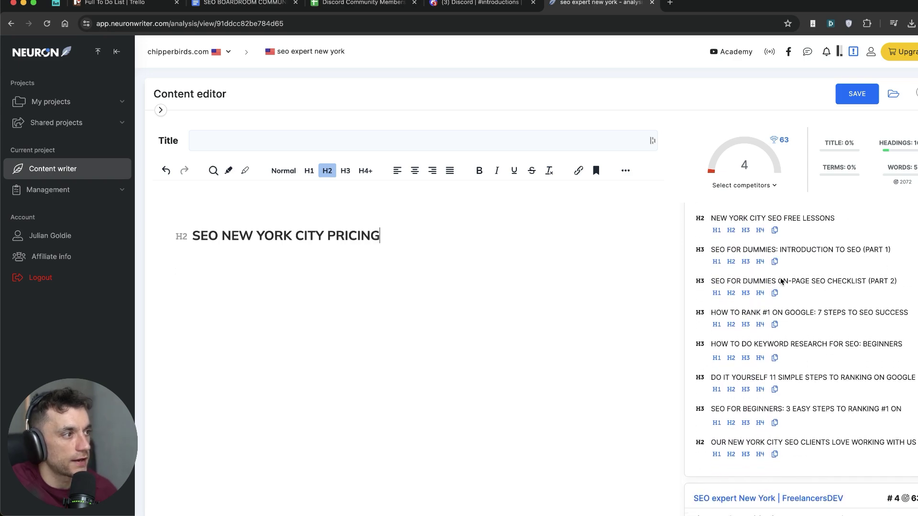
triple_click(751, 291)
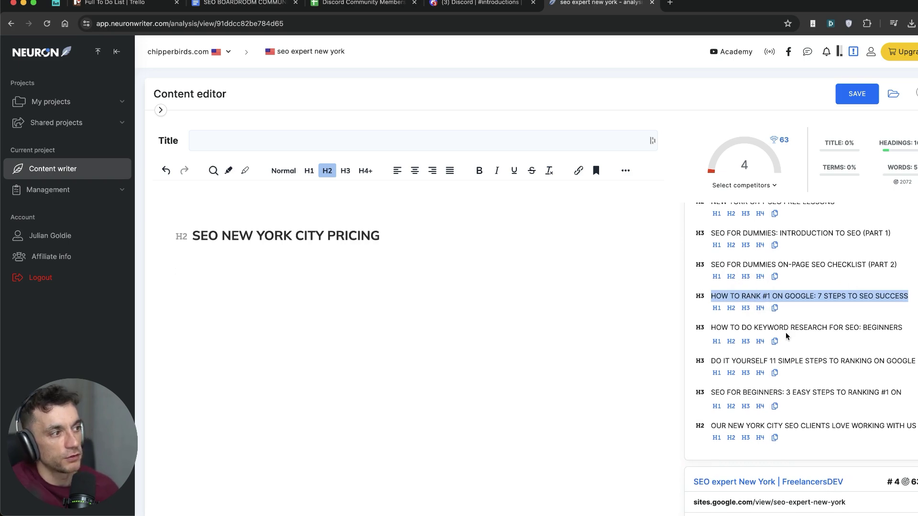
scroll(751, 358, "up", 4)
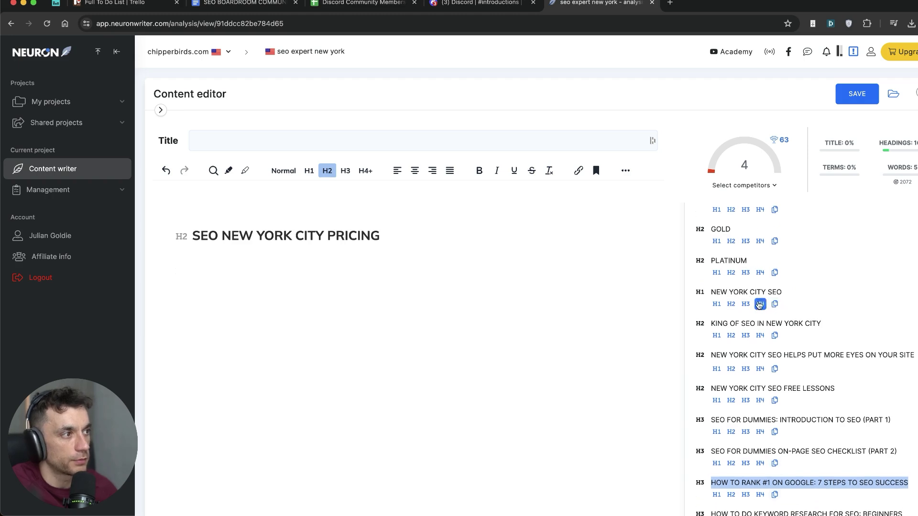
left_click(731, 304)
scroll(794, 373, "up", 2)
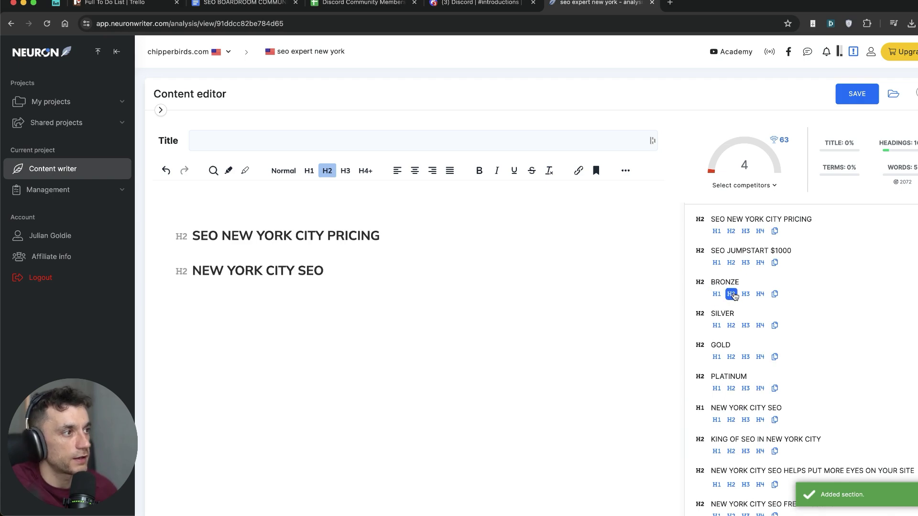
scroll(727, 296, "up", 3)
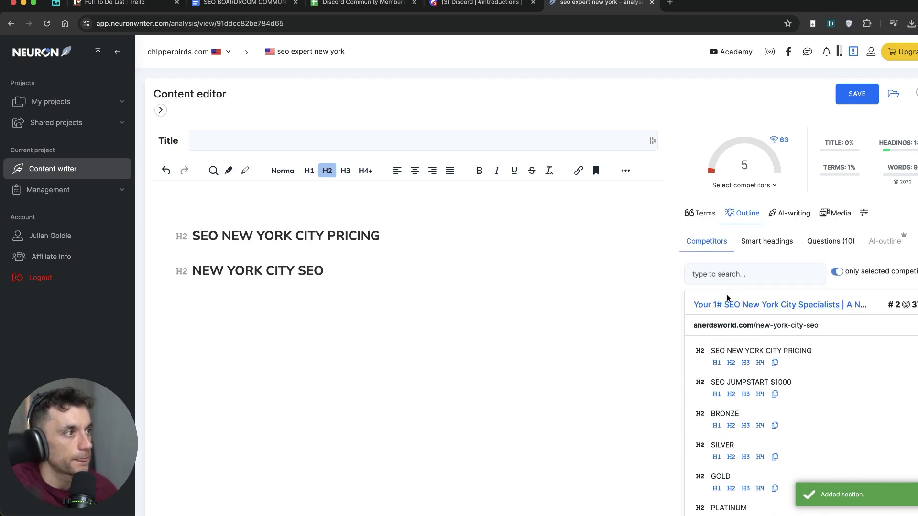
scroll(817, 313, "down", 12)
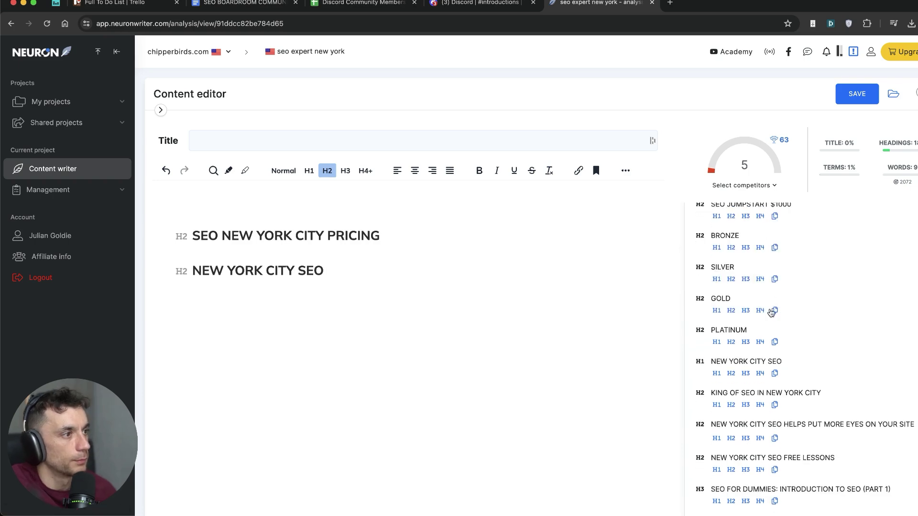
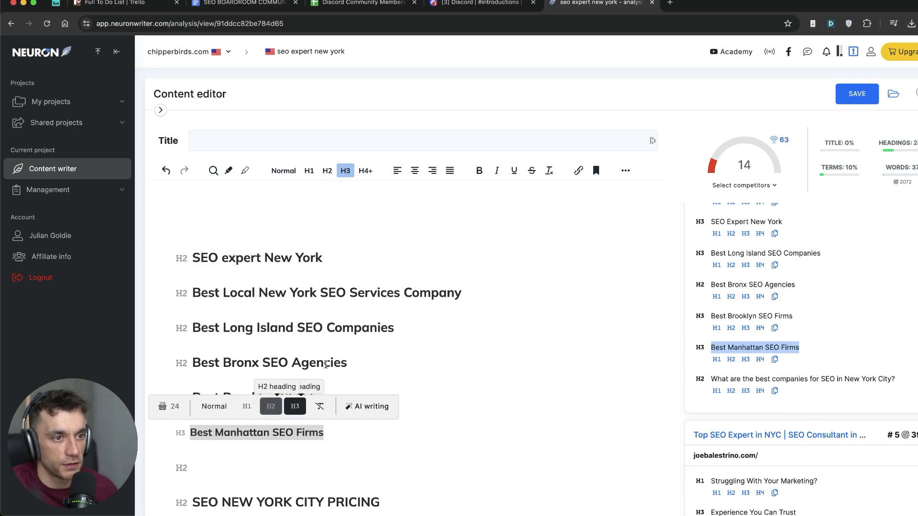
Change the Brooklyn, Bronx, Local New York and Long Island "Best…" headings in the article to H3
triple_click(303, 403)
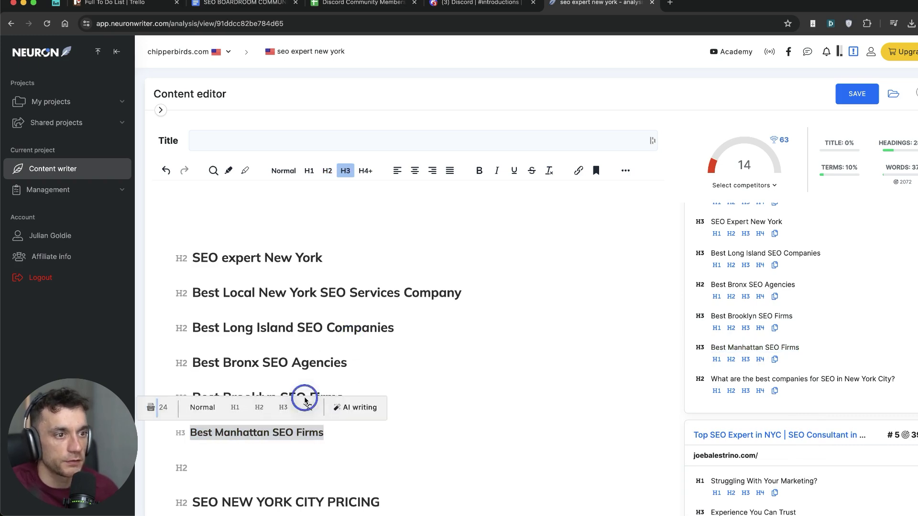
triple_click(305, 395)
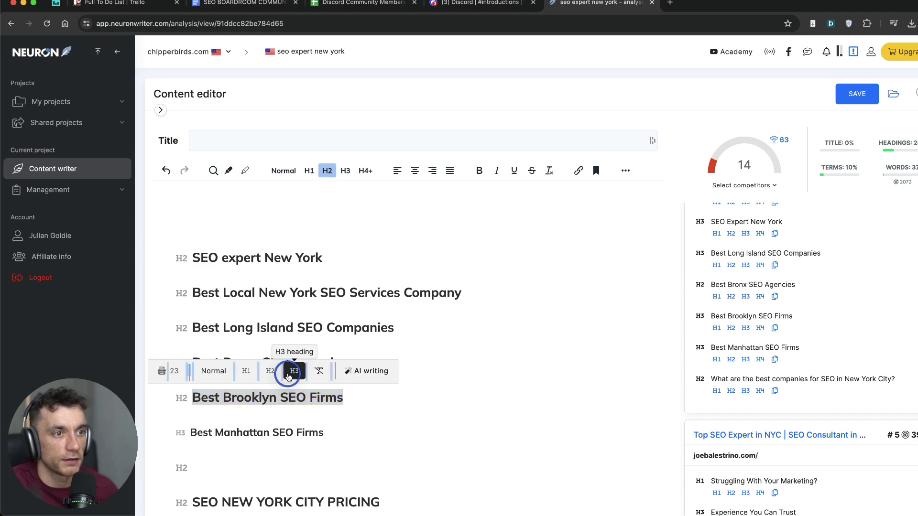
left_click(267, 371)
triple_click(263, 362)
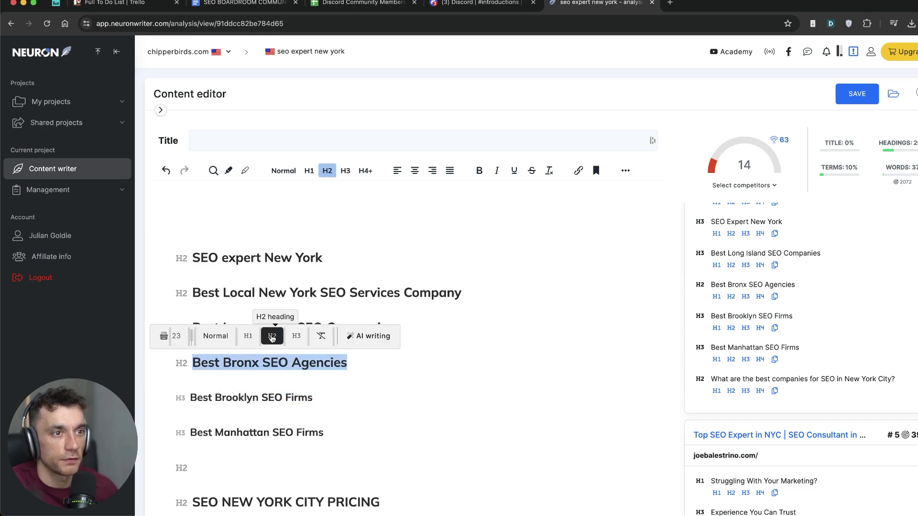
left_click(294, 336)
triple_click(287, 293)
left_click(354, 266)
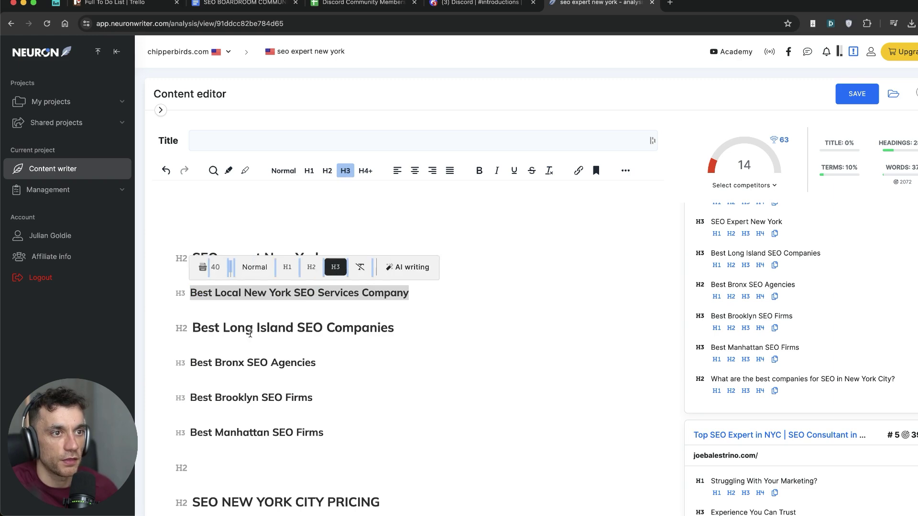
triple_click(251, 362)
left_click(252, 336)
Add "What are the best companies for SEO in New York City?" as an H2 and place it directly below "SEO expert New York"
left_click(731, 331)
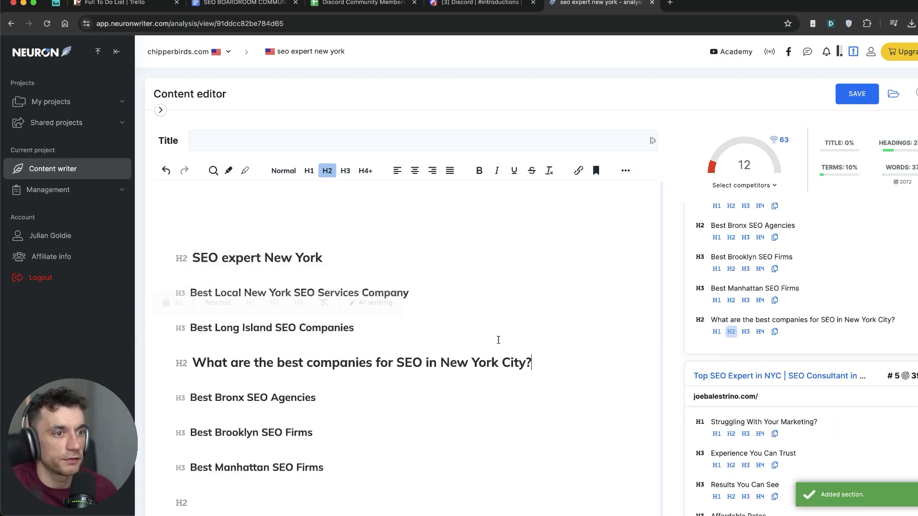
left_click_drag(182, 362, 187, 275)
Look through the remaining competitors' headings and delete the empty H2 line above "SEO NEW YORK CITY PRICING"
scroll(783, 333, "down", 5)
scroll(783, 333, "down", 10)
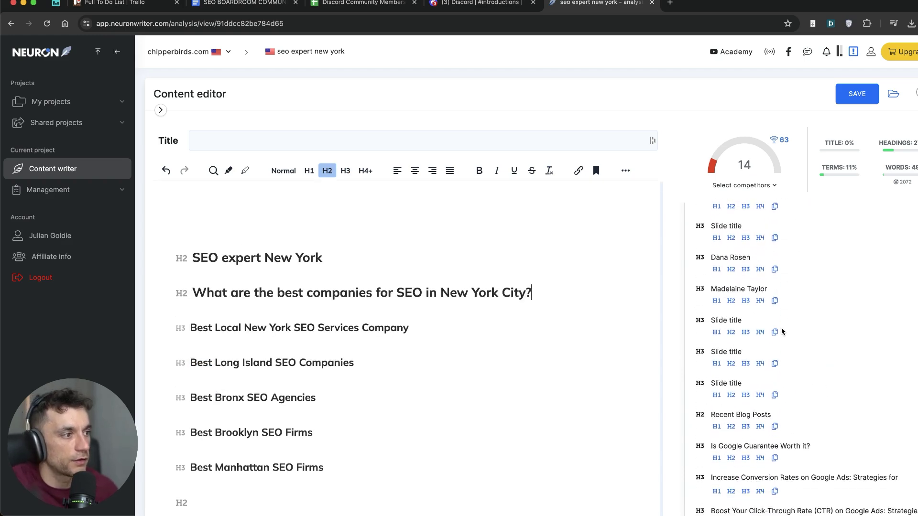
scroll(784, 382, "down", 6)
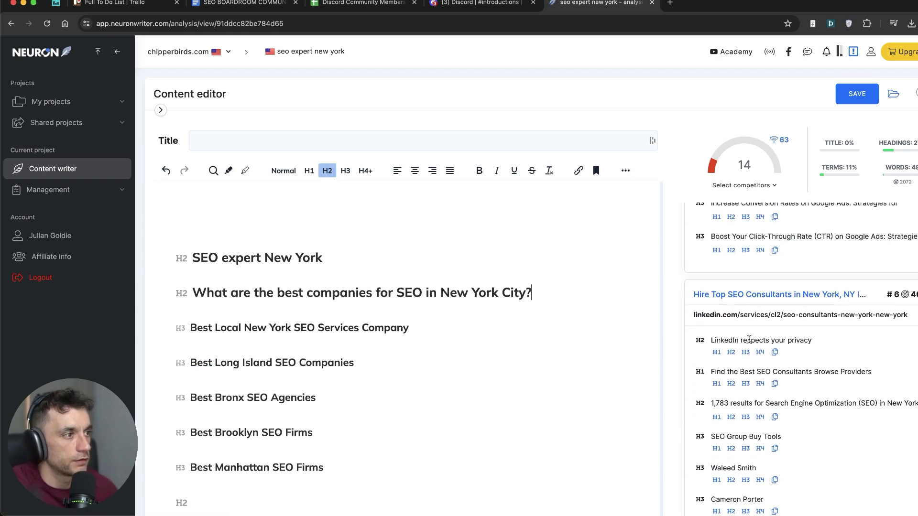
scroll(698, 360, "down", 10)
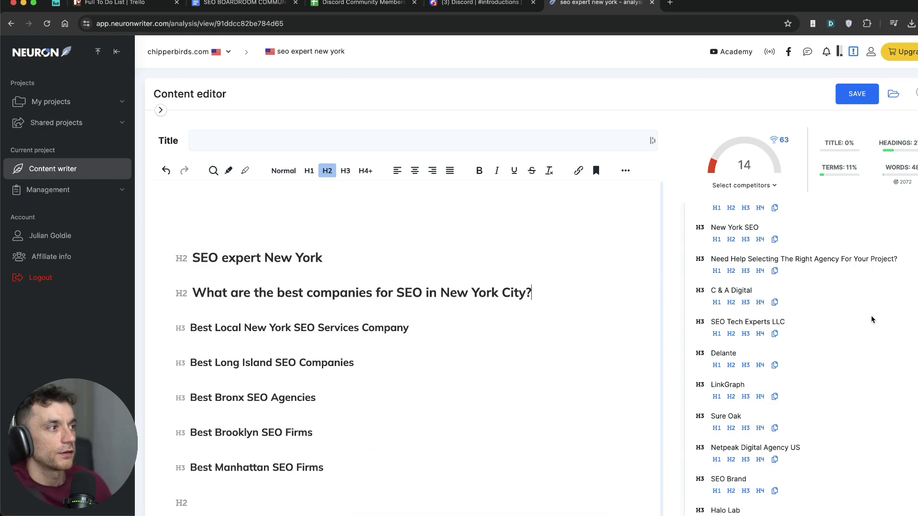
scroll(861, 344, "down", 10)
scroll(848, 404, "down", 15)
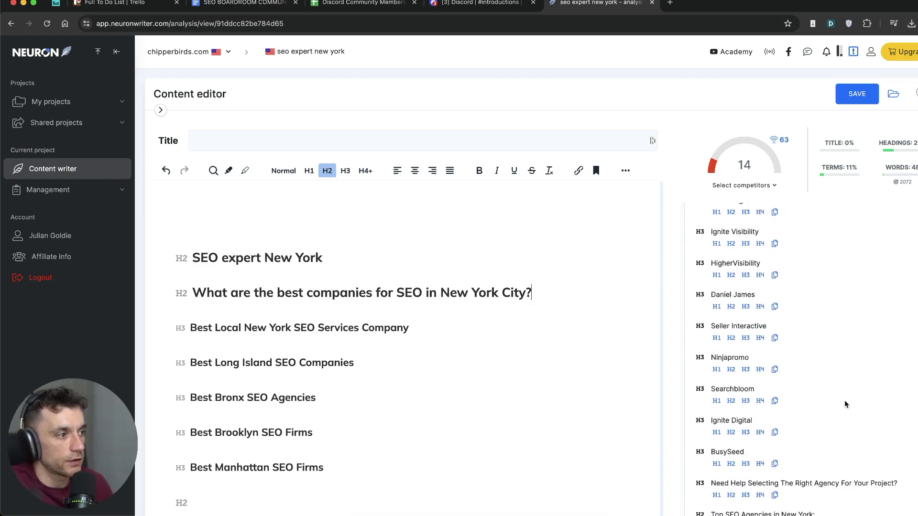
scroll(787, 388, "down", 5)
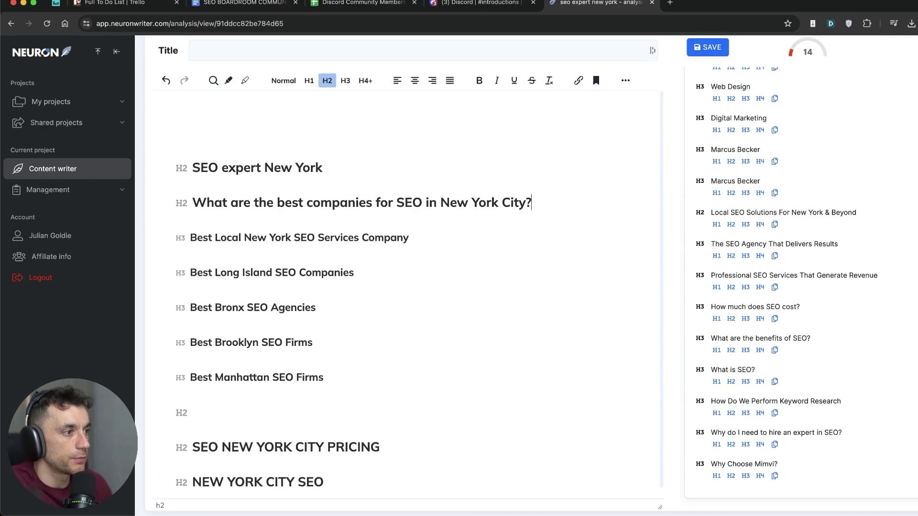
key("BackSpace")
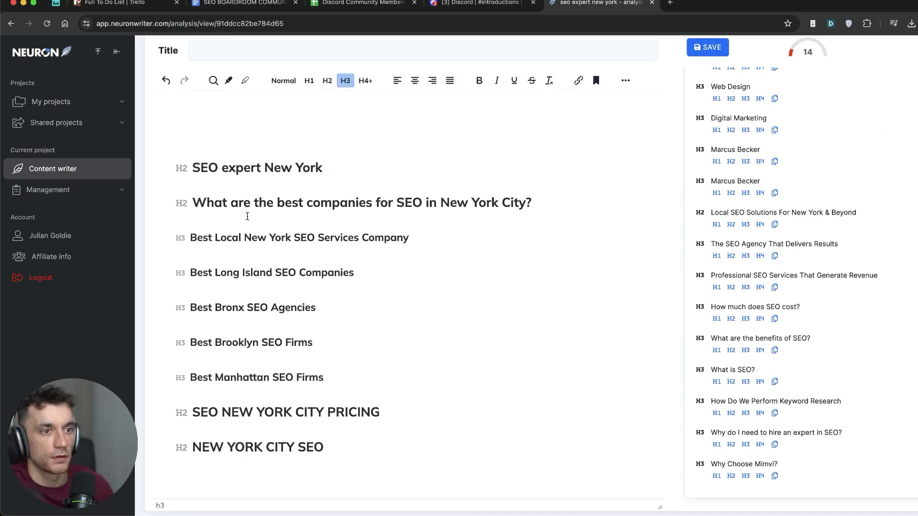
Examine the smart heading suggestions and the questions taken from competitors' content
scroll(492, 244, "up", 3)
scroll(890, 309, "up", 10)
scroll(848, 315, "up", 5)
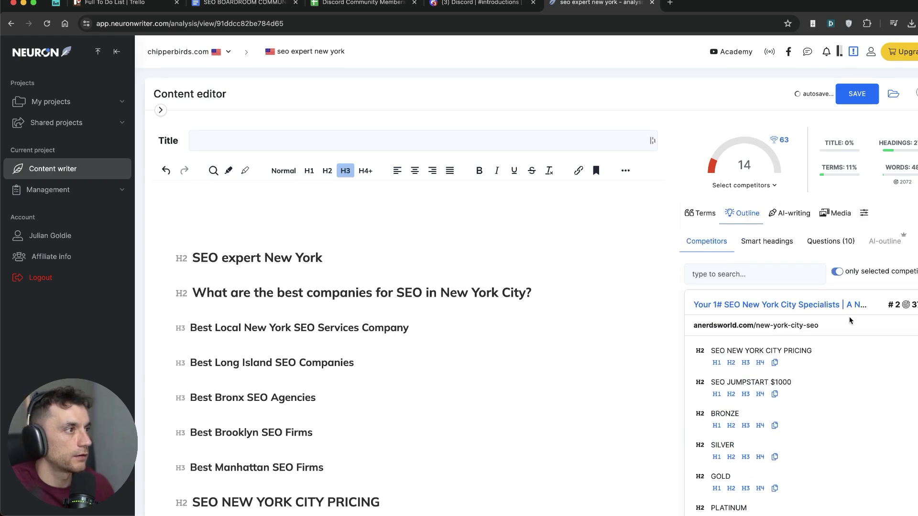
left_click(765, 241)
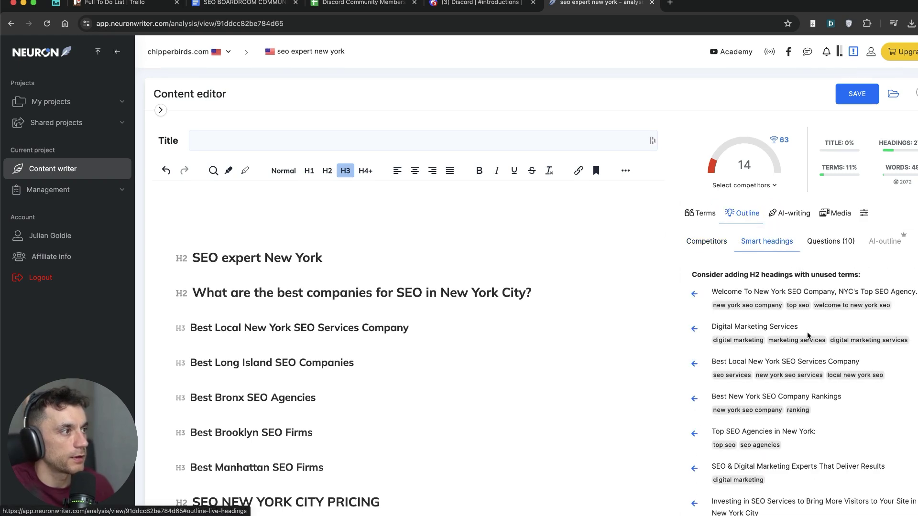
left_click(830, 241)
scroll(546, 356, "down", 2)
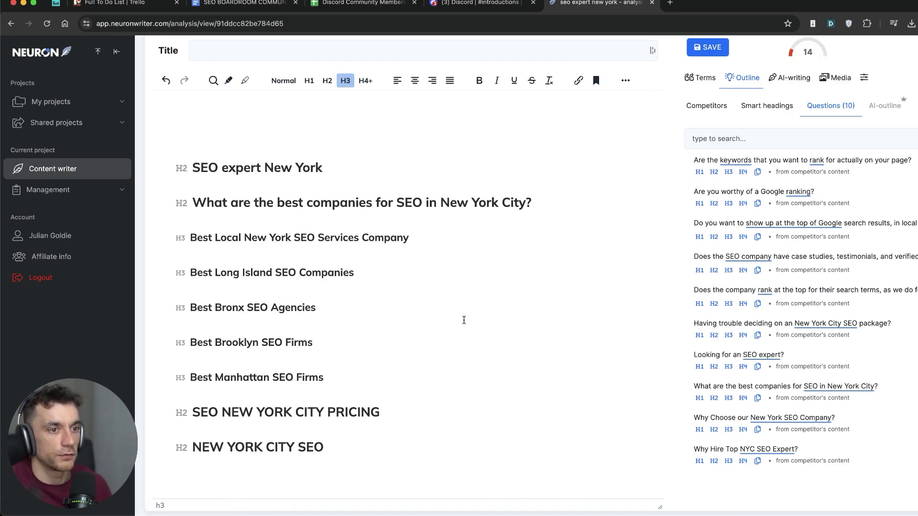
Add "FAQs" as an H2 heading below "NEW YORK CITY SEO" at the end of the outline
left_click(324, 447)
key("Return")
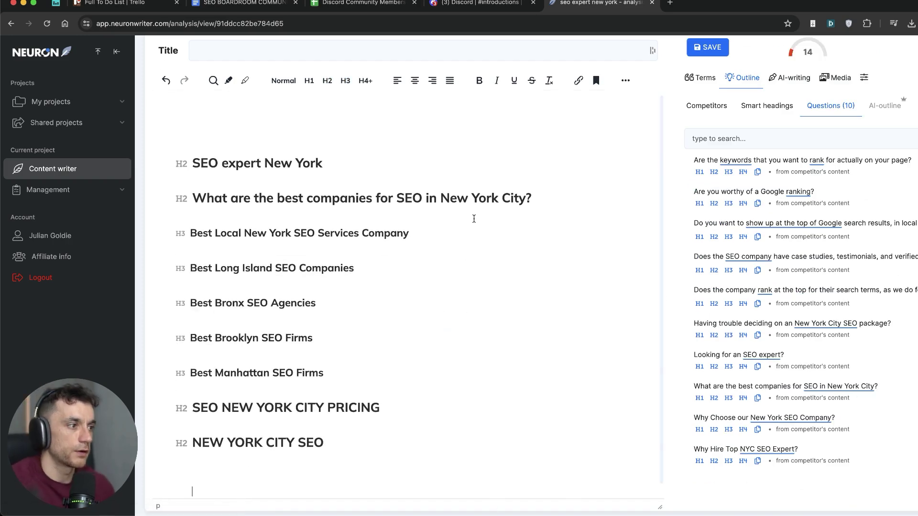
left_click(274, 454)
type("FAQ")
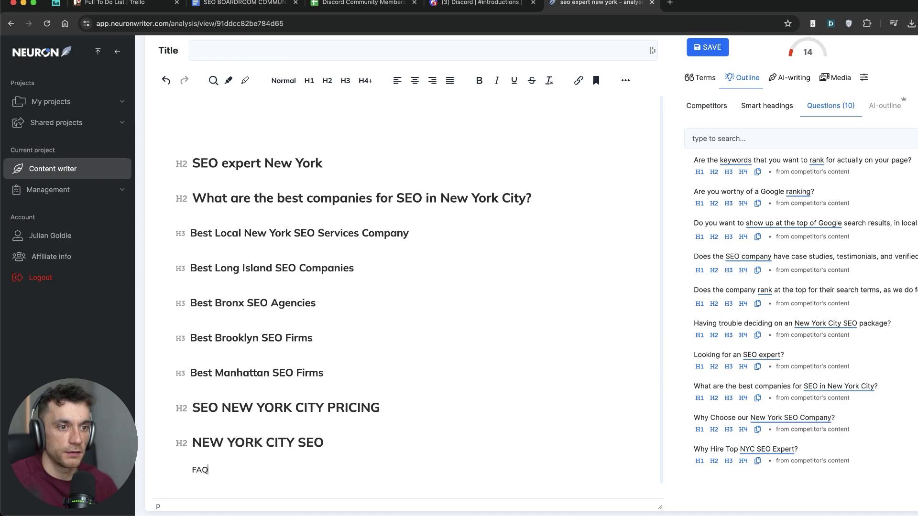
type("s")
double_click(199, 470)
left_click(197, 445)
Insert the competitor questions "Why Choose our New York SEO Company?" and "Why Hire Top NYC SEO Expert?" as H3s beneath FAQs
left_click(322, 399)
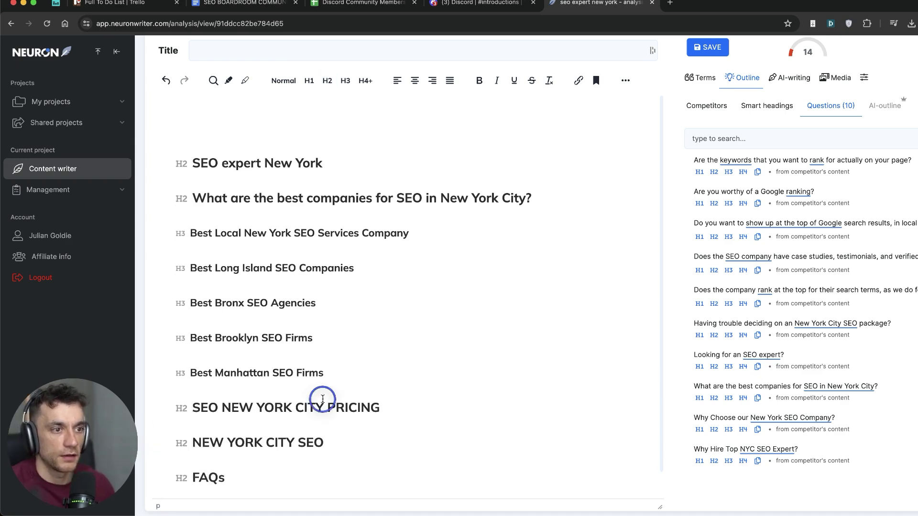
key("Down")
key("Down")
key("Down")
scroll(328, 384, "up", 1)
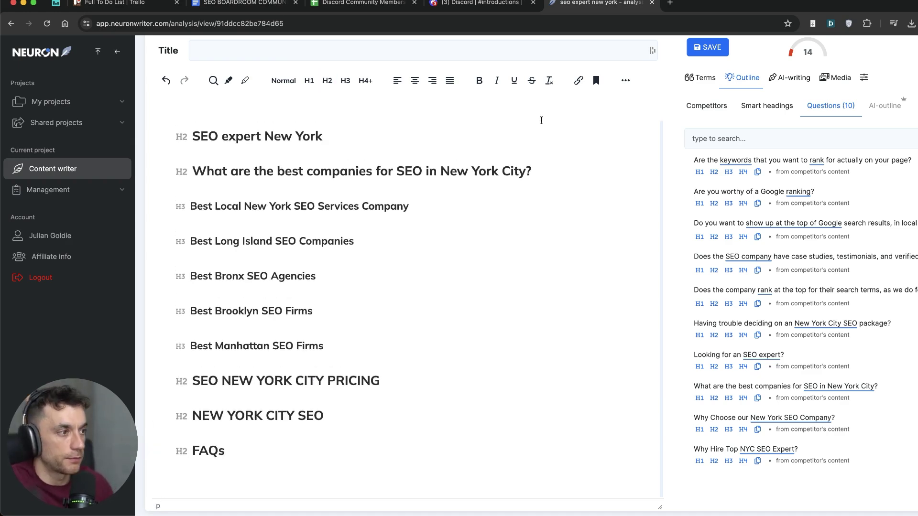
left_click(729, 430)
scroll(355, 434, "down", 2)
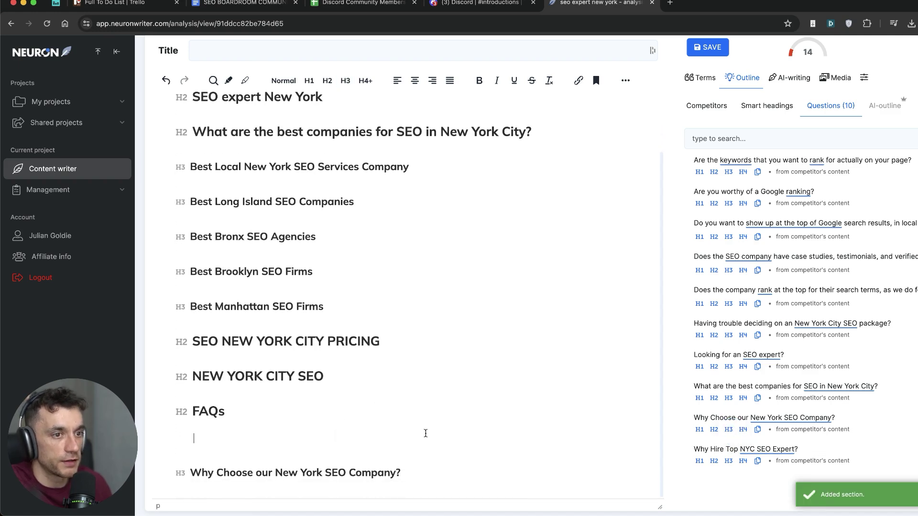
left_click(728, 462)
Add "What are the best companies for SEO in New York City?" and "Having trouble deciding on an New York City SEO package?" as H3s under FAQs
left_click(293, 442)
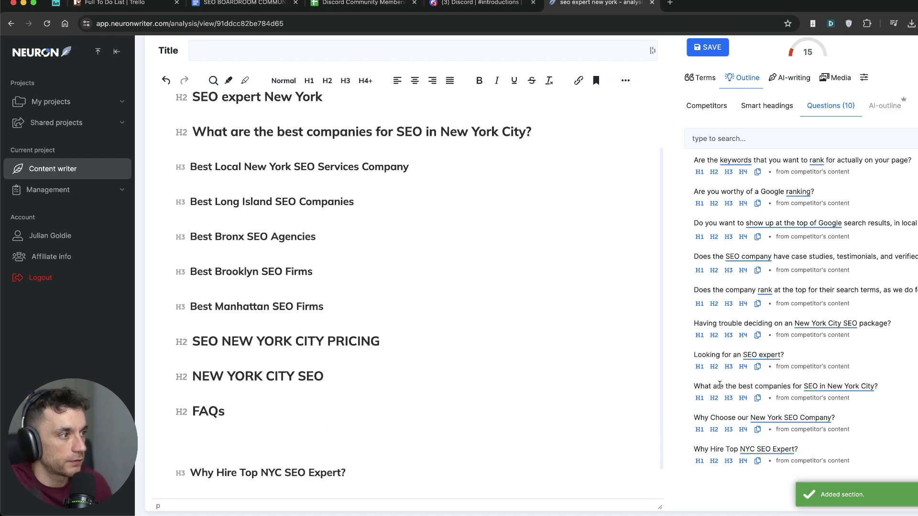
left_click(729, 398)
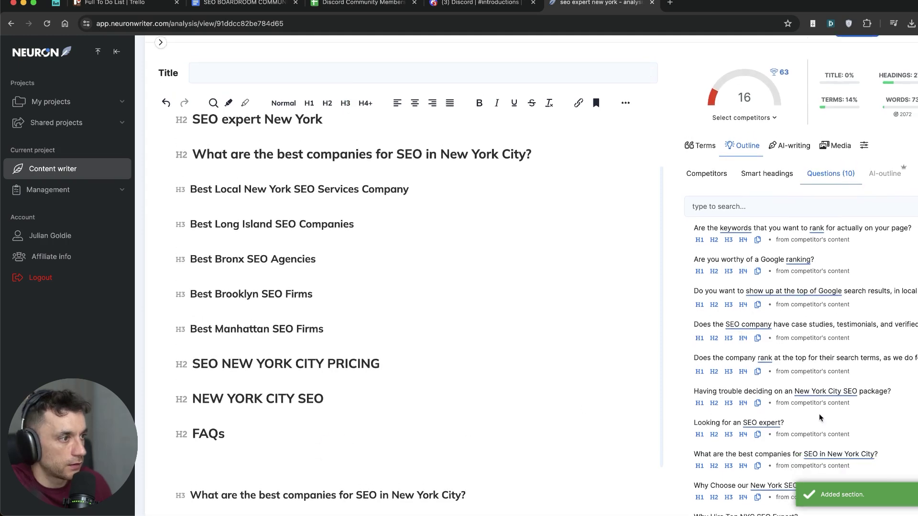
left_click(729, 403)
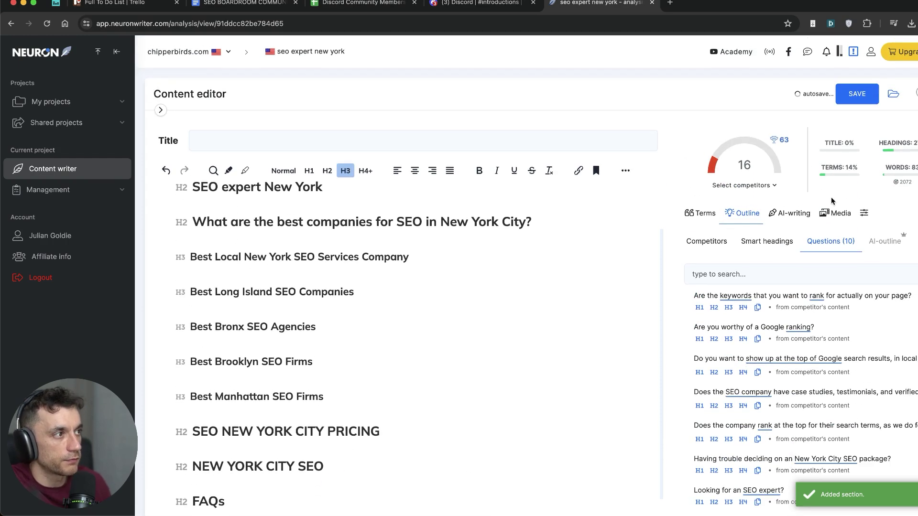
Look over the standard AI-writing templates and delete an empty line above the "SEO expert New York" heading
left_click(792, 213)
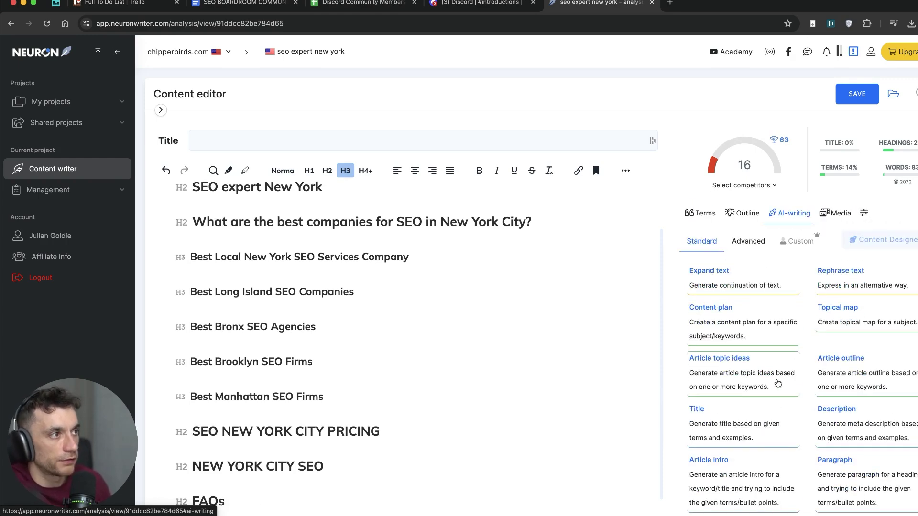
scroll(322, 252, "up", 3)
left_click(312, 257)
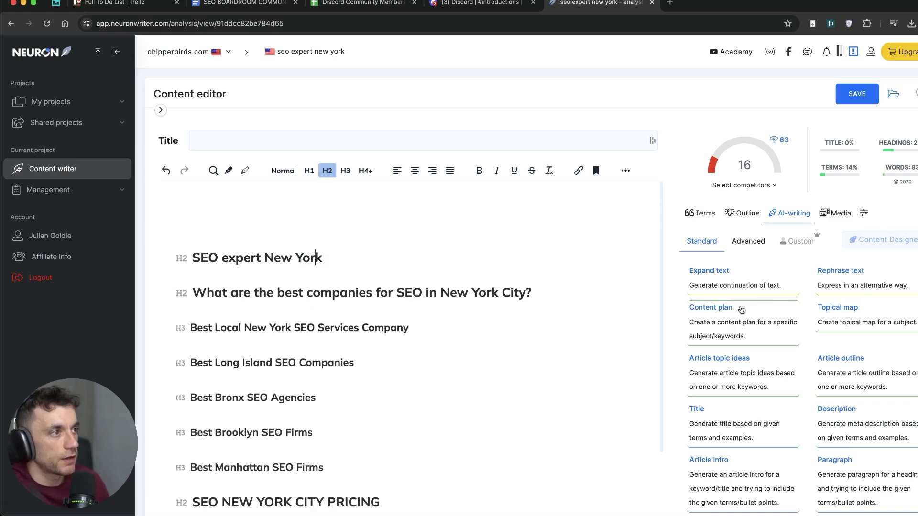
scroll(750, 390, "down", 2)
scroll(750, 390, "down", 6)
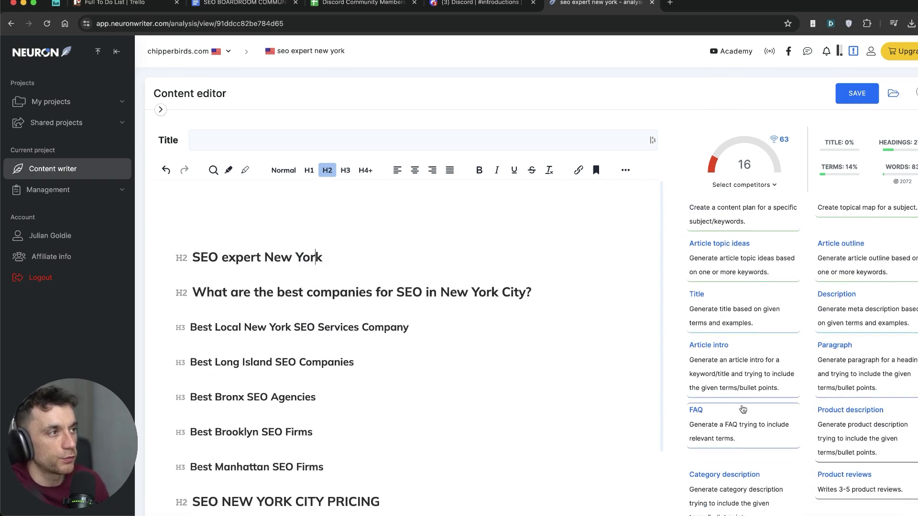
scroll(679, 92, "up", 3)
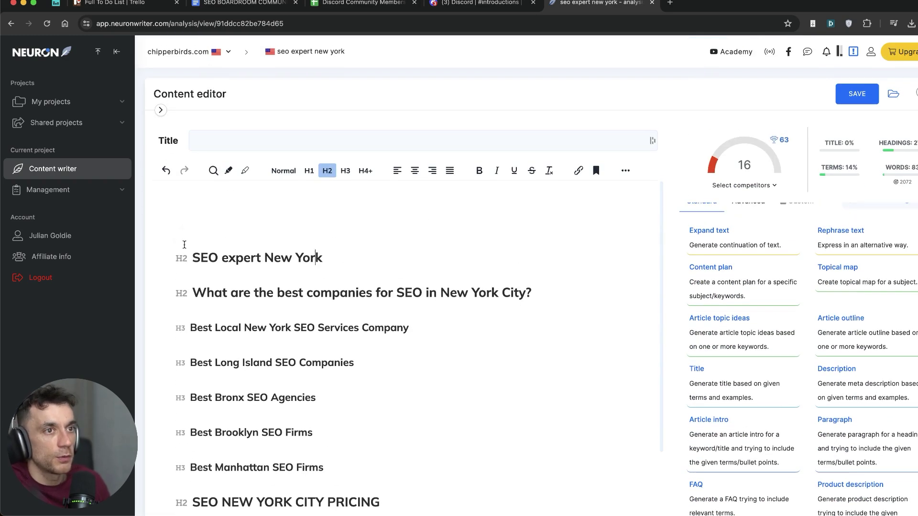
mouse_move(887, 190)
key("Up")
key("BackSpace")
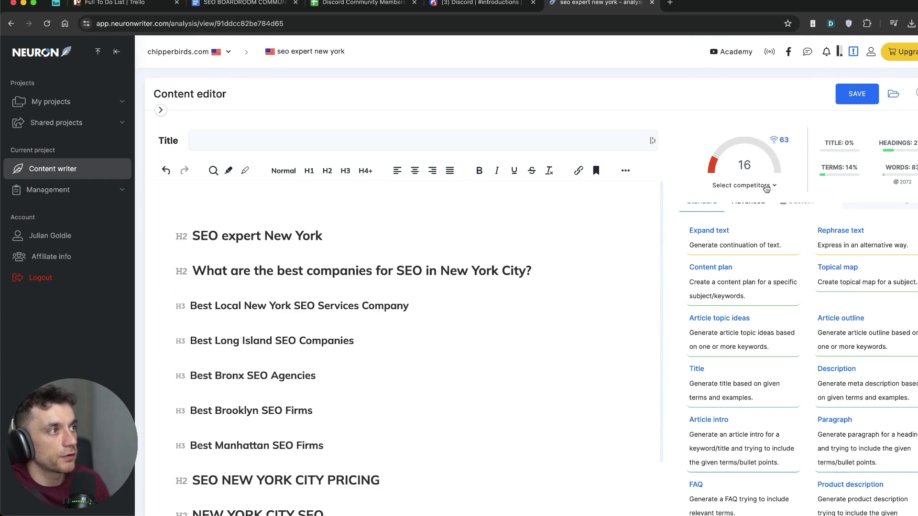
Check the content score benchmarks of the selected competitors and the suggested terms for headings
scroll(784, 172, "up", 2)
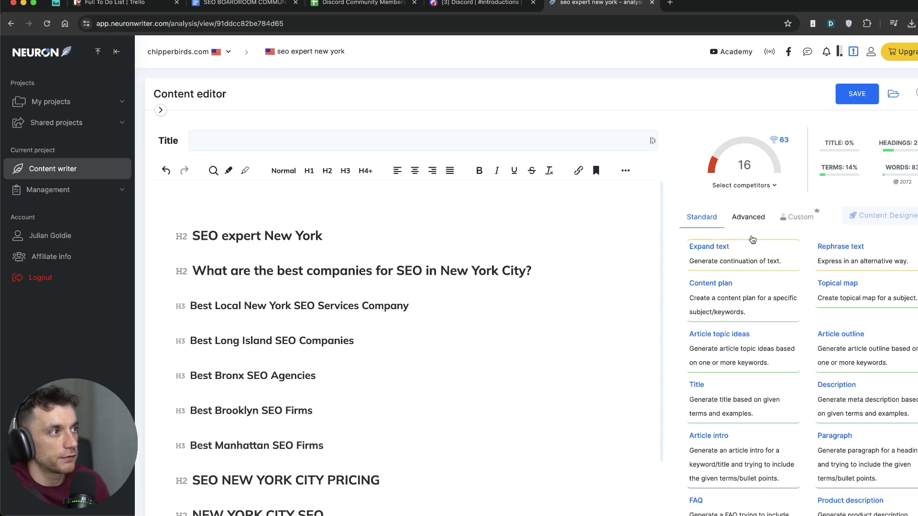
mouse_move(765, 145)
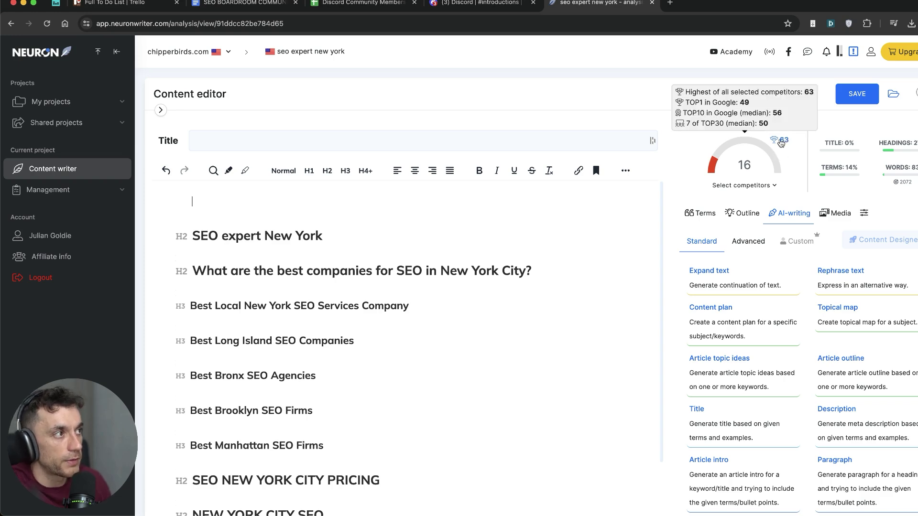
left_click(702, 213)
scroll(707, 330, "down", 1)
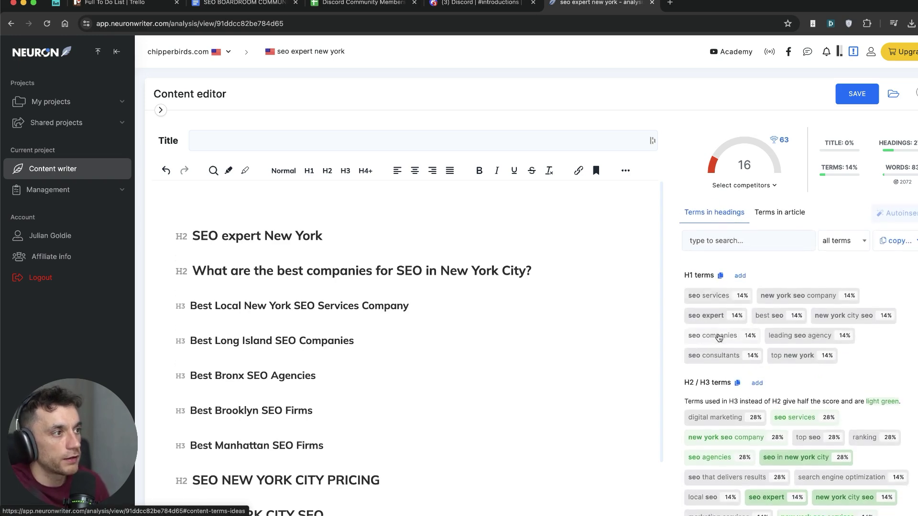
scroll(761, 420, "up", 1)
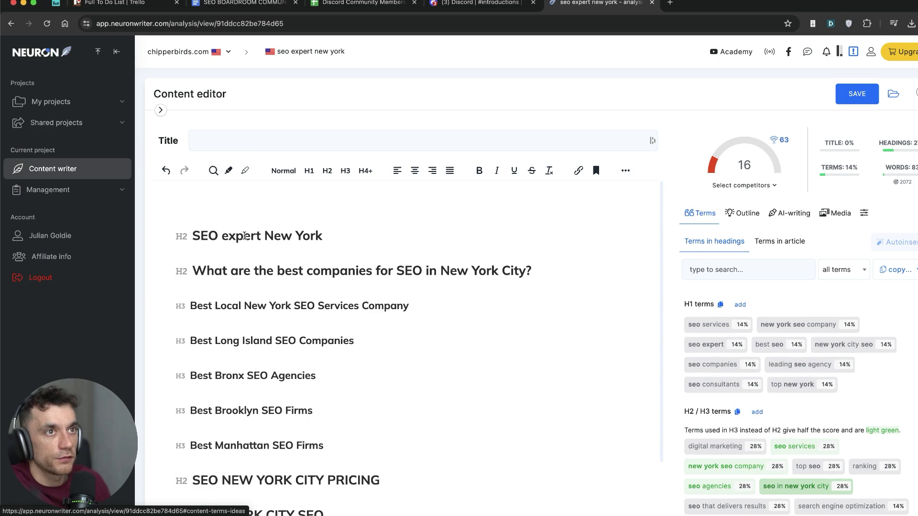
Enter the article title "Best SEO Services In New York (NYC SEO): Who's The Best New York SEO Company?"
left_click(253, 143)
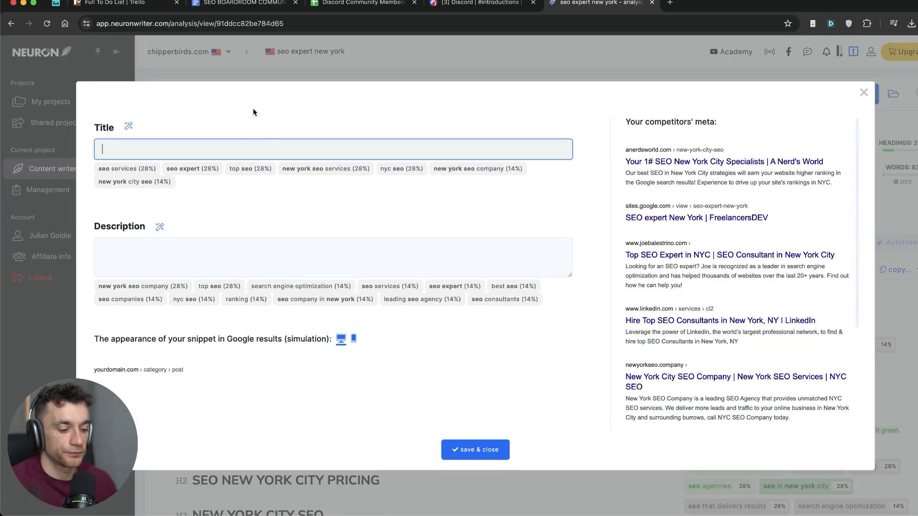
type("SEO ")
type("Best ")
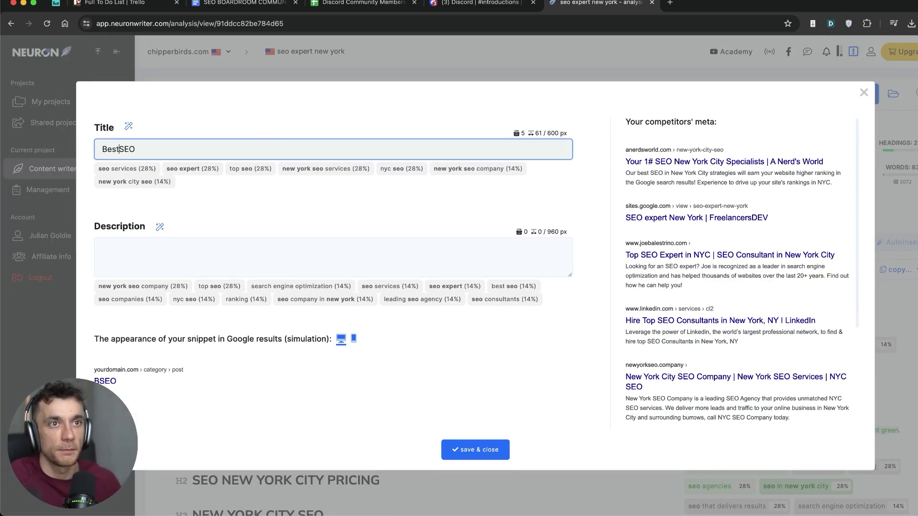
type("Services In New York")
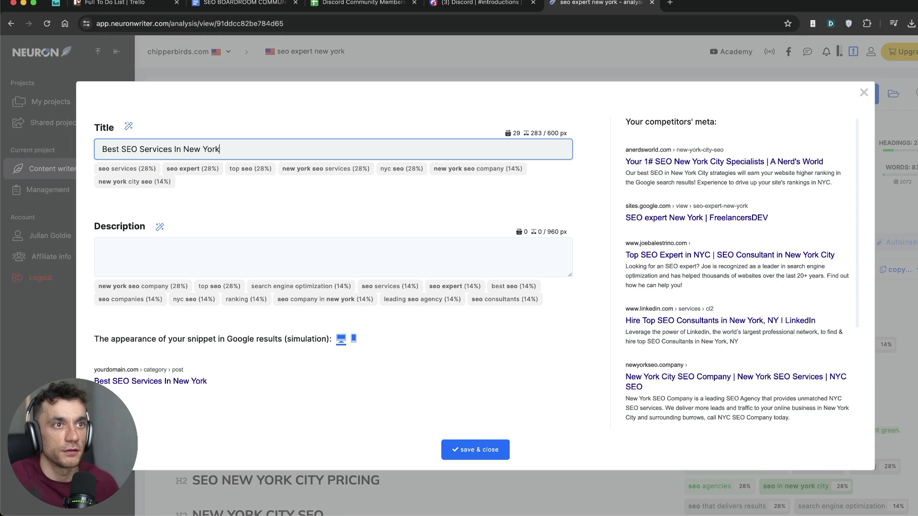
type(" (NYC")
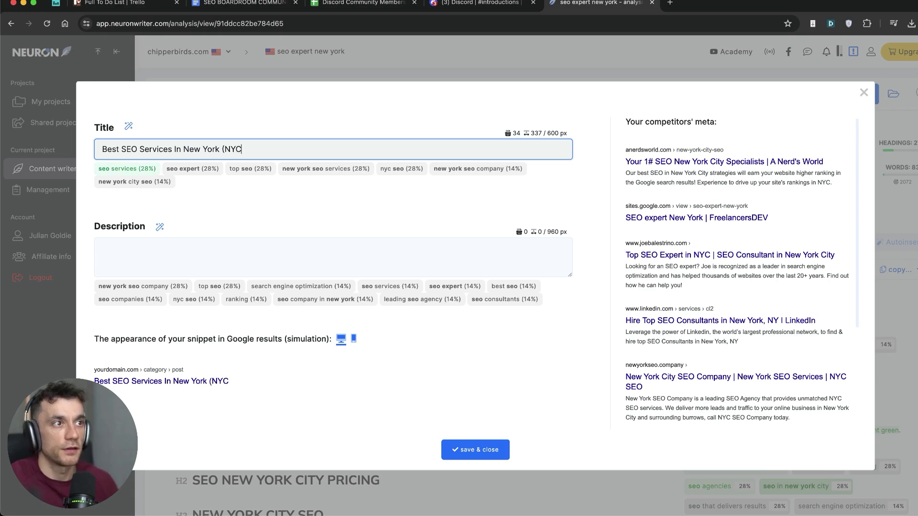
type(" SEO): Who's ")
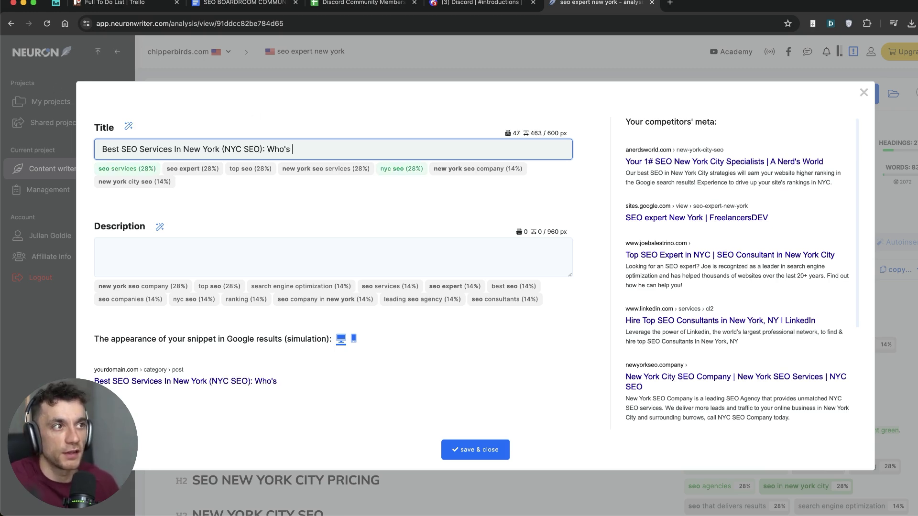
type("The Bett New Yor")
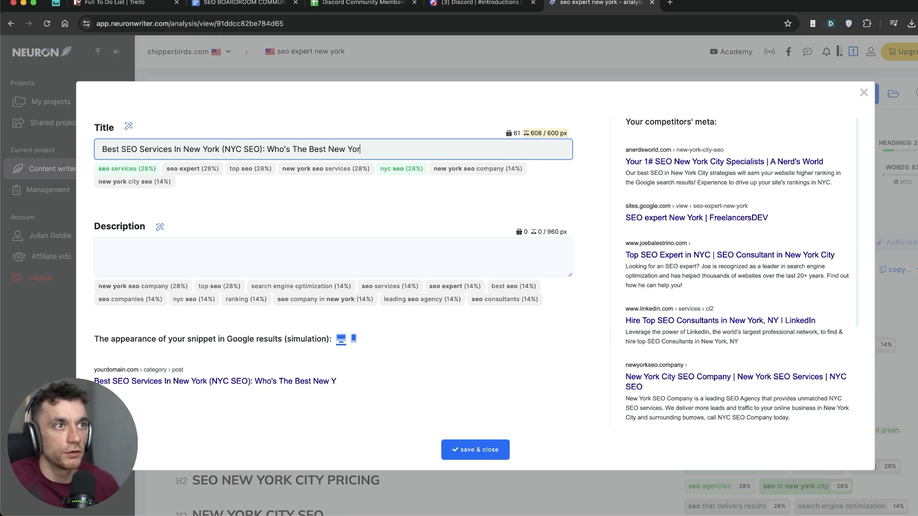
type("k SEO Company?")
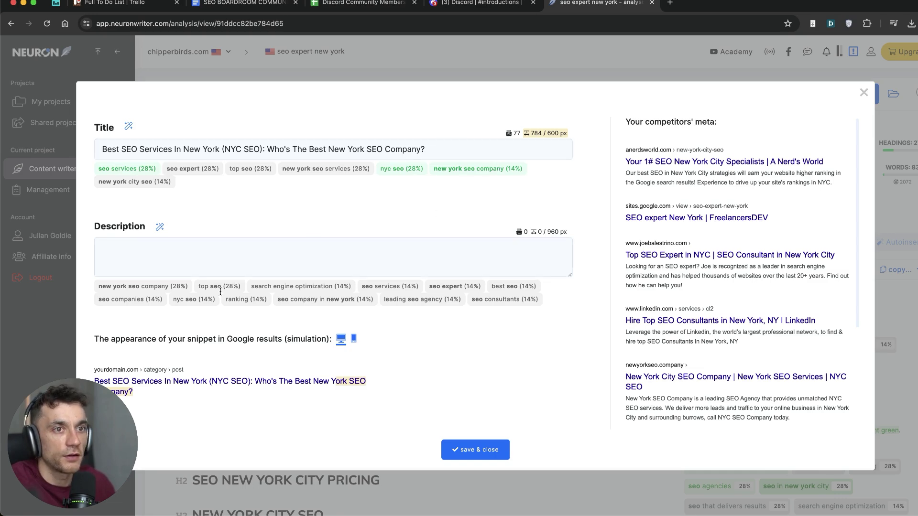
Highlight the suggested terms for the meta description, and save and close the title and description settings
left_click(99, 288)
left_click_drag(99, 288, 544, 291)
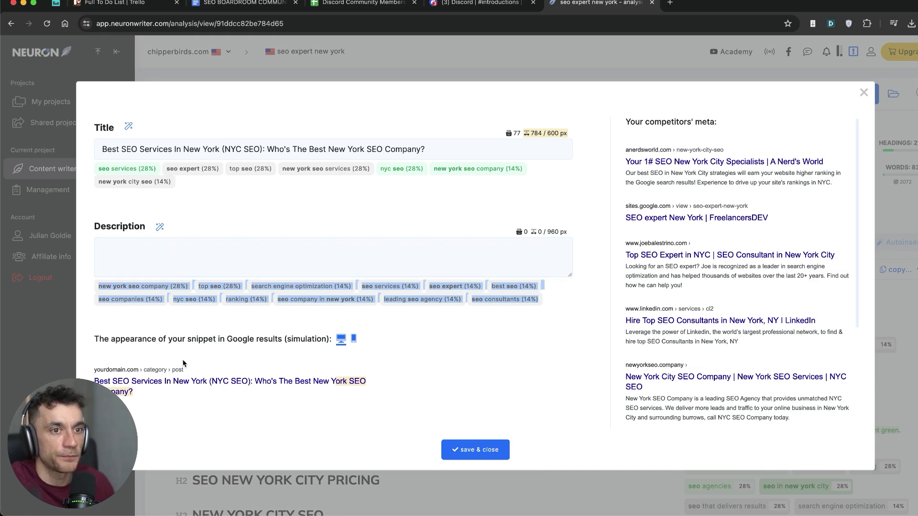
scroll(287, 333, "down", 3)
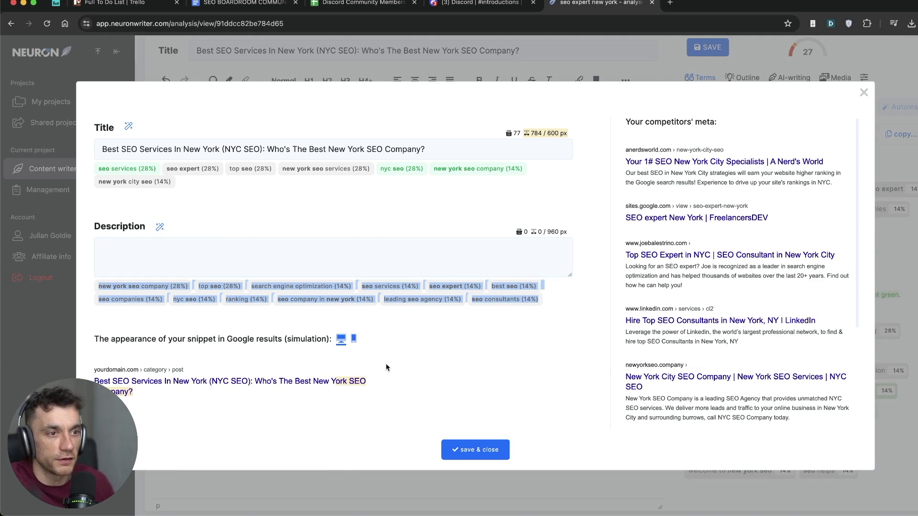
scroll(432, 343, "up", 3)
left_click(460, 457)
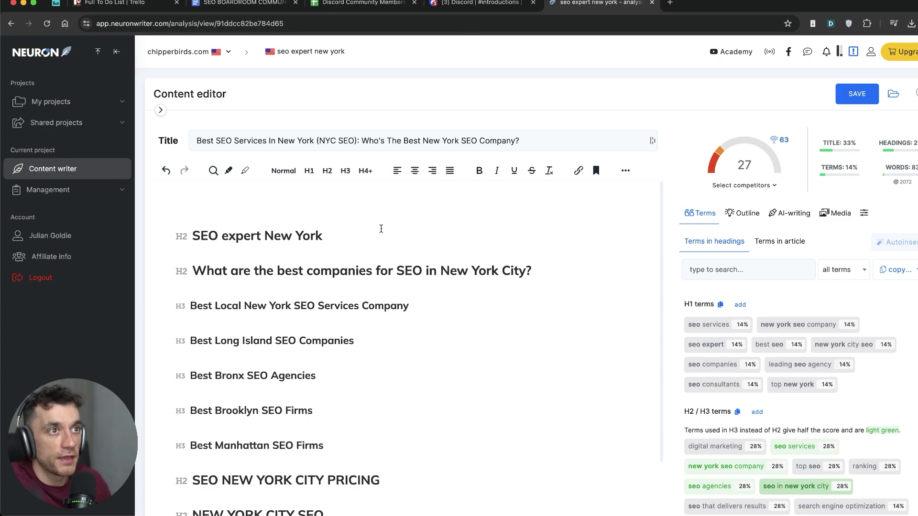
Review the article outline from "SEO expert New York" down to the FAQ questions
left_click(495, 206)
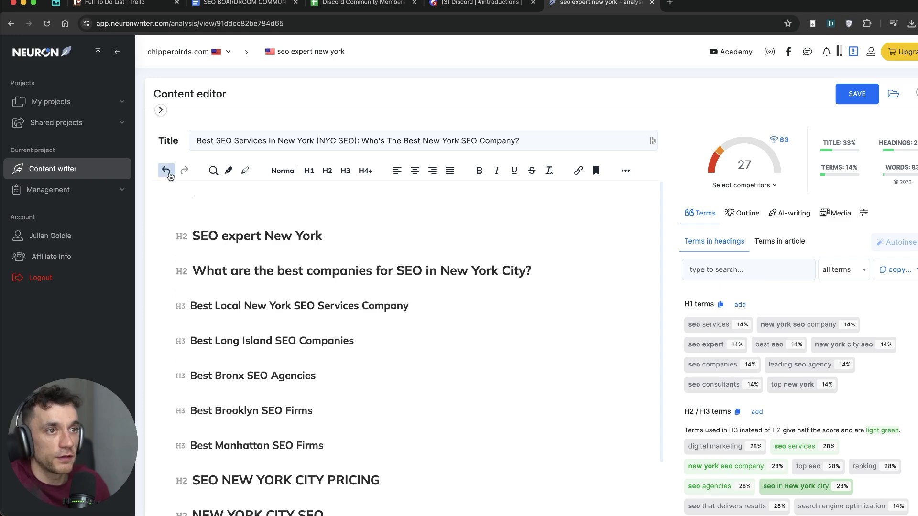
scroll(266, 251, "down", 1)
left_click(306, 216)
left_click(354, 263)
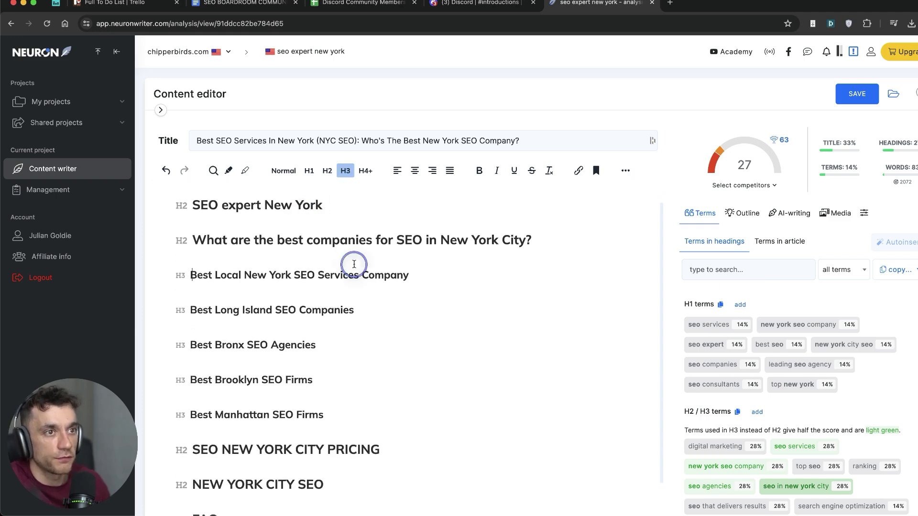
scroll(406, 273, "down", 1)
scroll(407, 273, "down", 2)
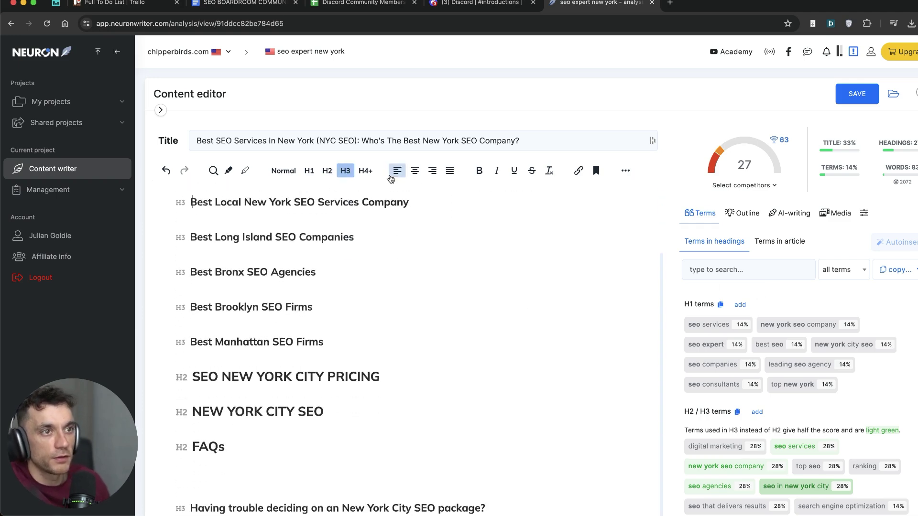
scroll(373, 191, "up", 3)
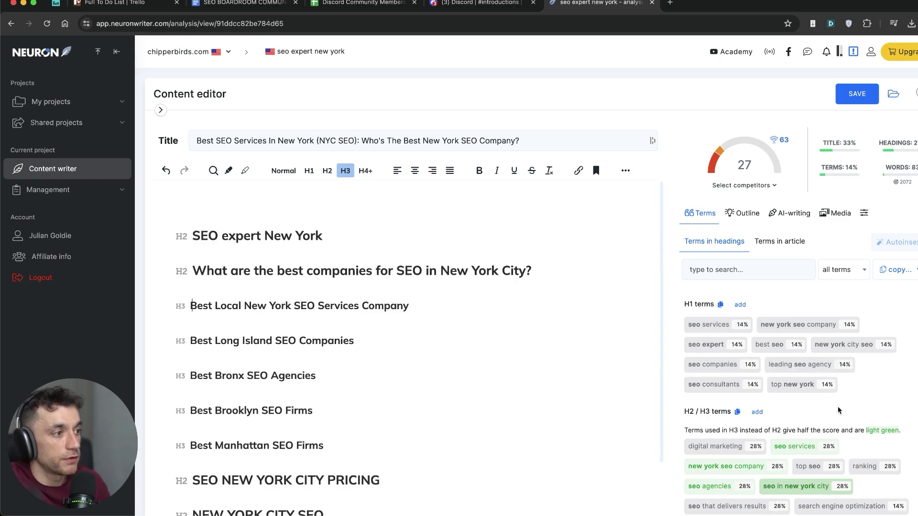
Examine the suggested H1 and H2/H3 terms and the terms recommended for the article body
scroll(599, 404, "down", 2)
scroll(599, 404, "down", 1)
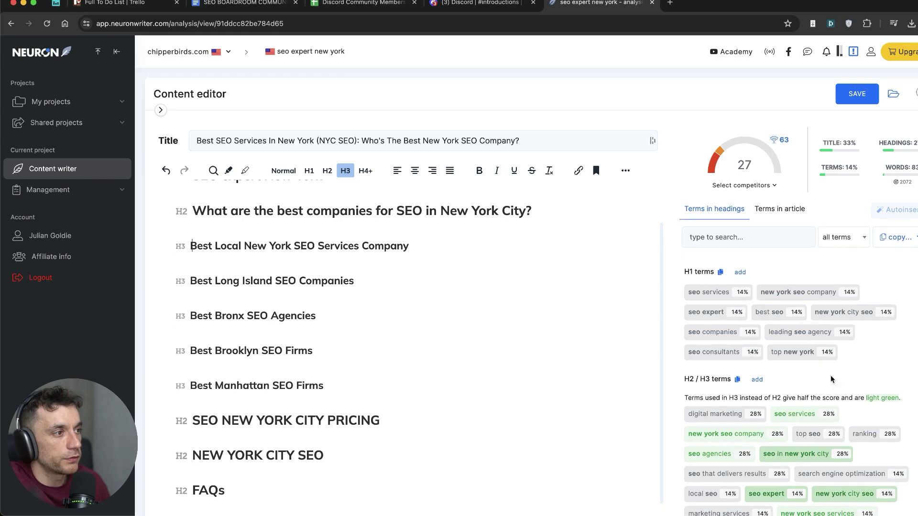
scroll(830, 375, "down", 2)
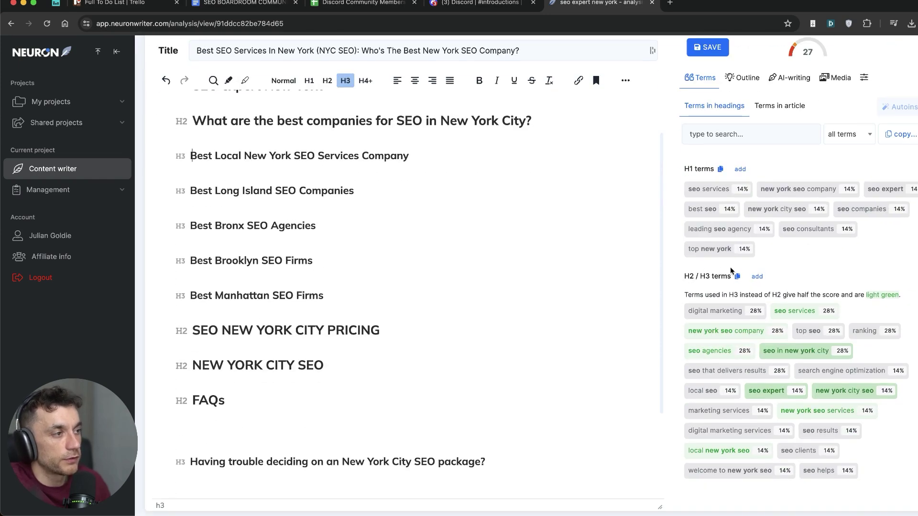
scroll(762, 249, "up", 2)
left_click(772, 240)
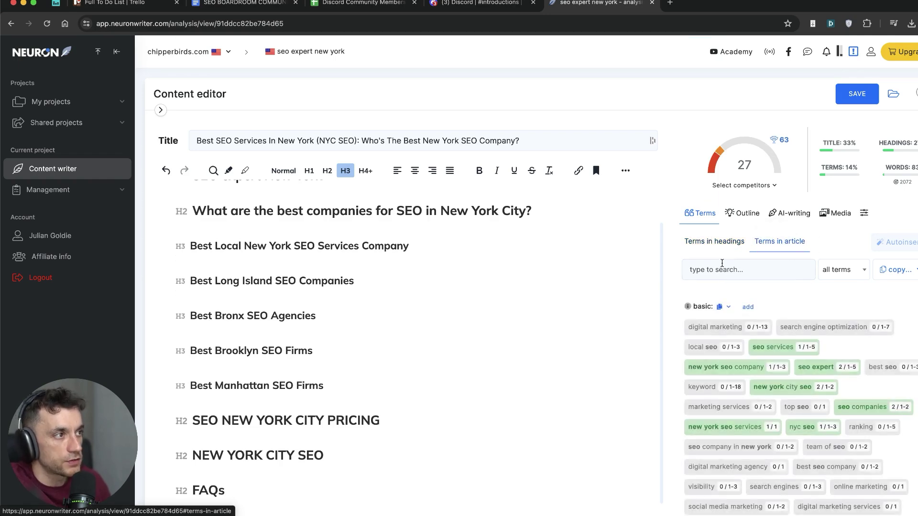
scroll(800, 326, "down", 5)
scroll(801, 326, "down", 6)
scroll(840, 331, "up", 10)
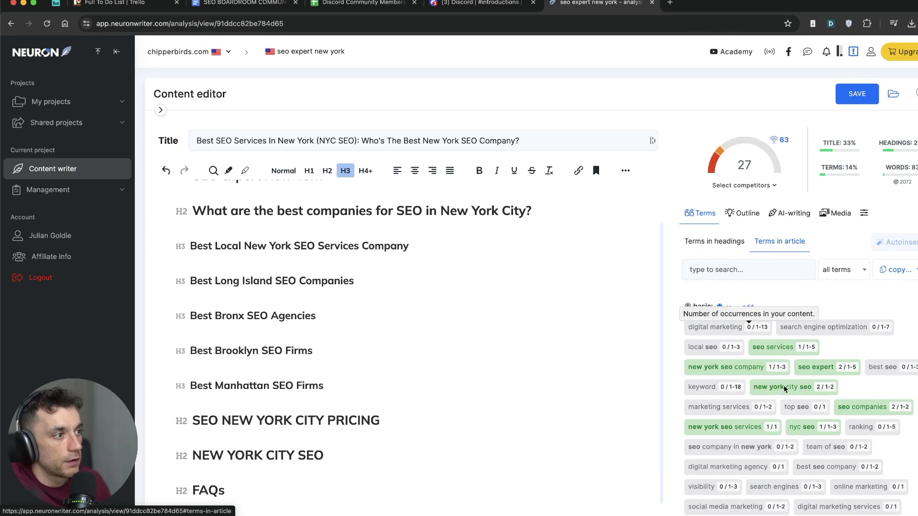
Compare the suggested H1 and H2/H3 heading terms with the article outline from "SEO expert New York" down to the FAQs
mouse_move(764, 133)
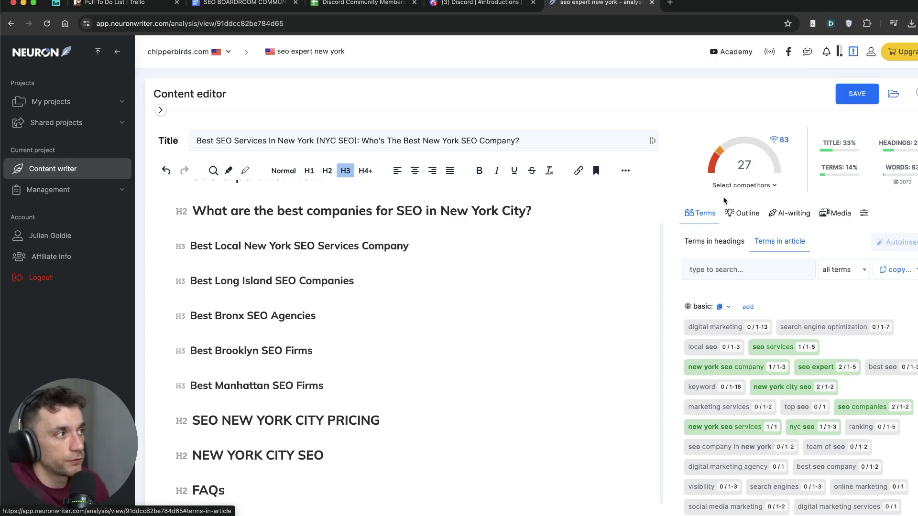
left_click(717, 237)
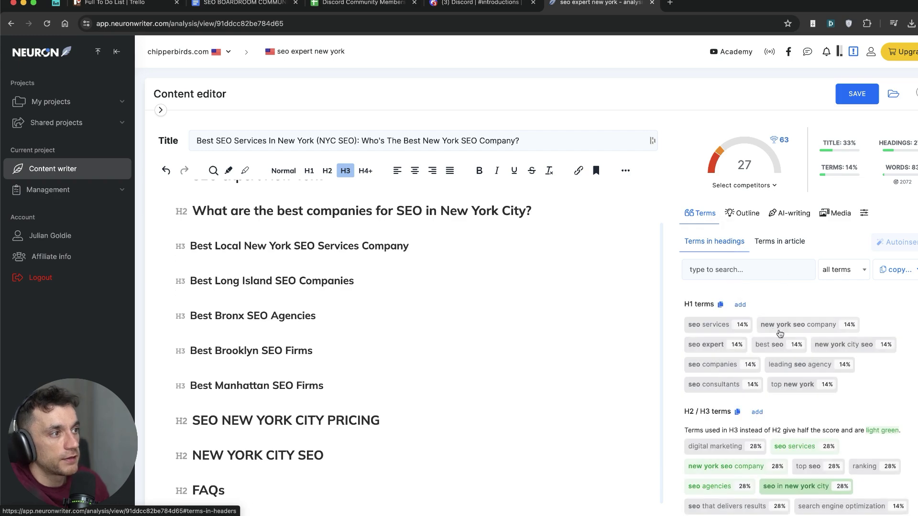
scroll(747, 315, "down", 5)
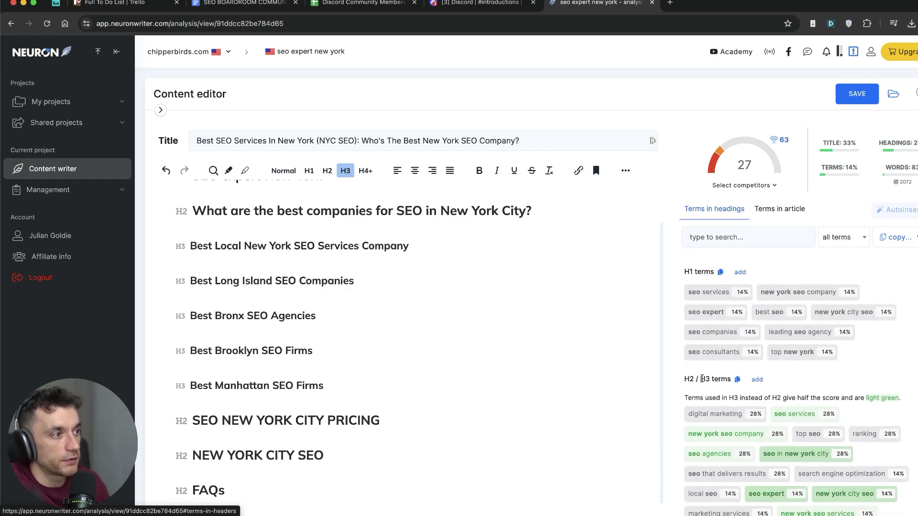
scroll(545, 304, "up", 5)
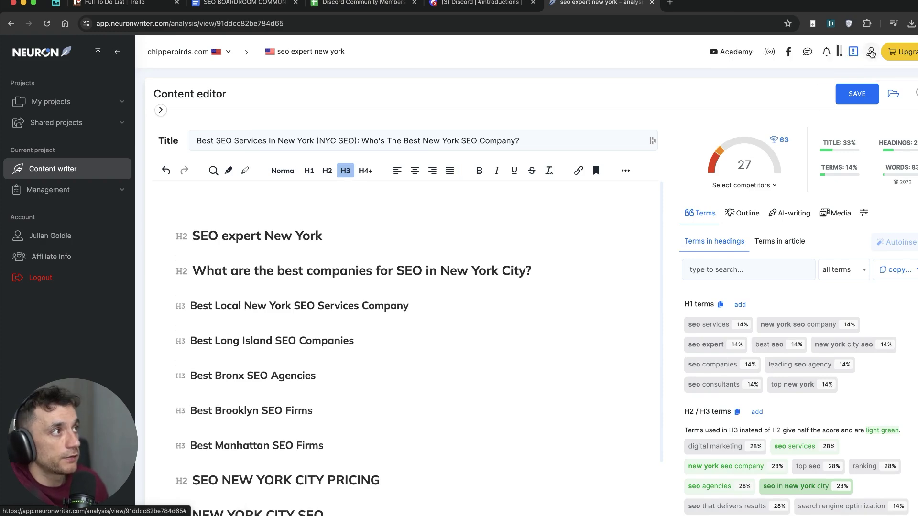
left_click(65, 191)
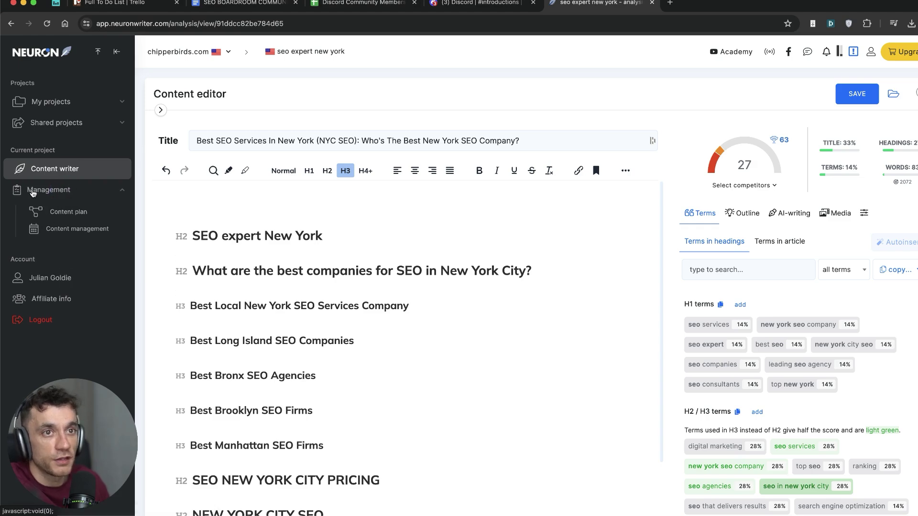
scroll(383, 346, "down", 5)
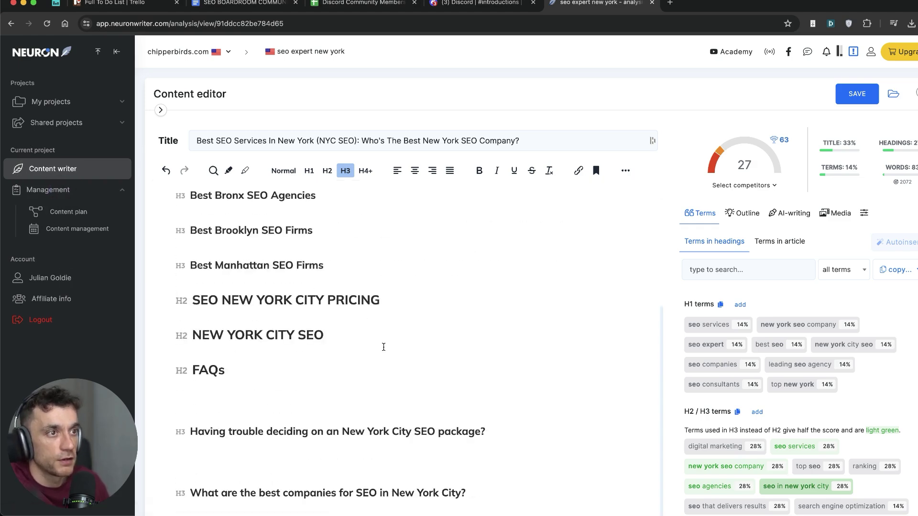
scroll(550, 254, "up", 2)
scroll(497, 251, "up", 4)
left_click(510, 248)
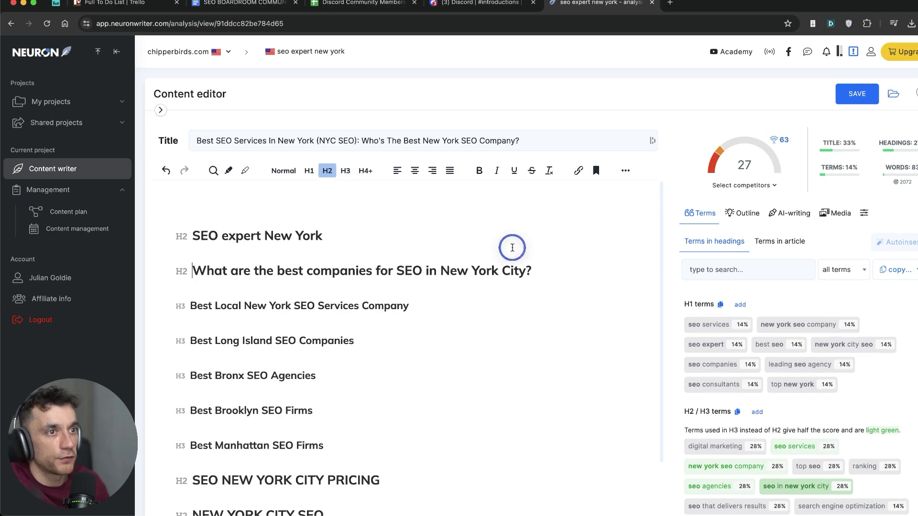
left_click_drag(317, 213, 493, 297)
scroll(492, 297, "down", 5)
scroll(493, 297, "up", 5)
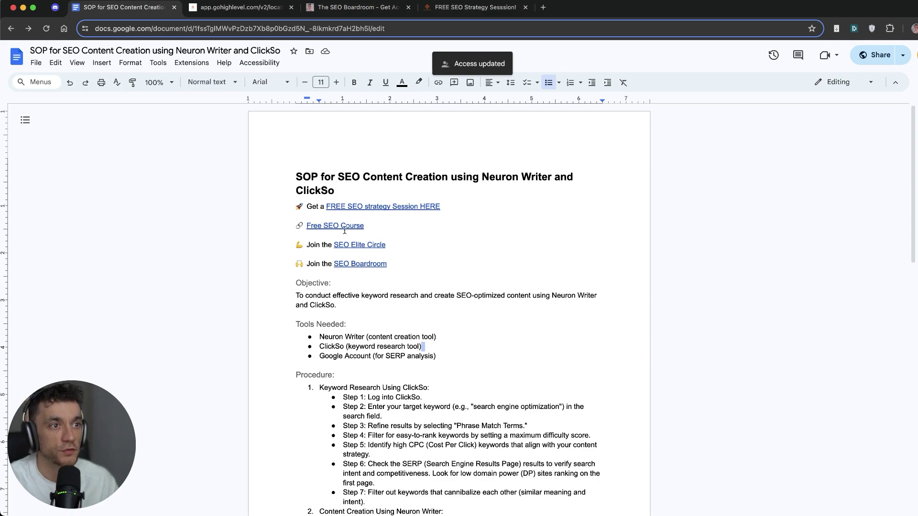
Read through the Google Docs SOP for SEO content creation, covering its links, objective, tools needed and procedure steps
scroll(345, 231, "down", 7)
scroll(418, 276, "up", 7)
scroll(422, 380, "down", 1)
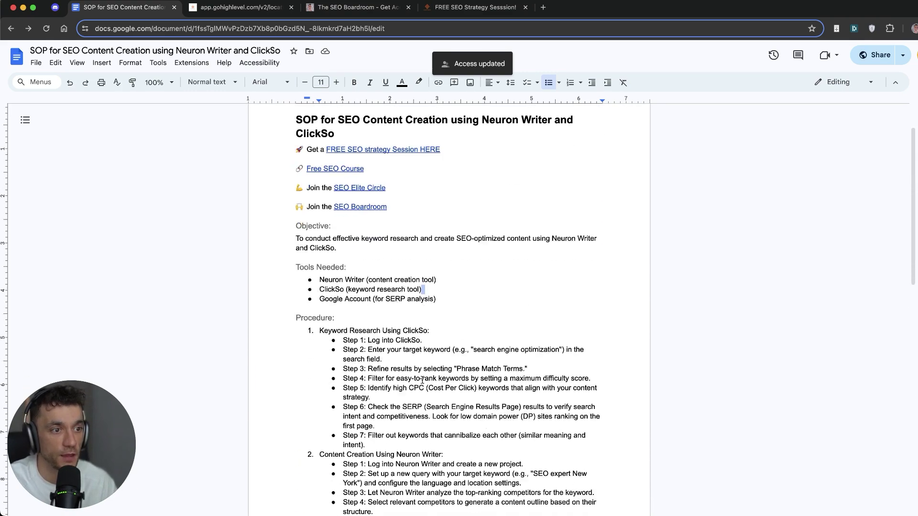
scroll(422, 380, "down", 8)
scroll(426, 396, "up", 8)
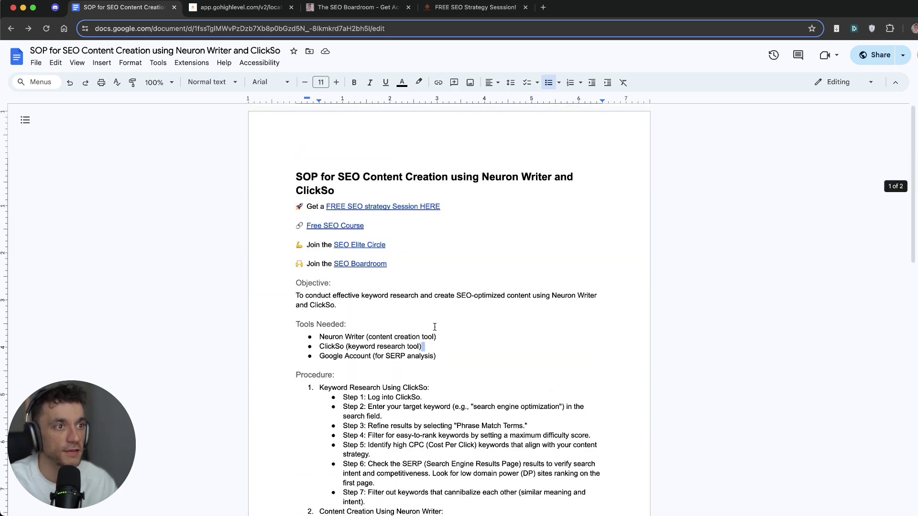
left_click(368, 165)
left_click_drag(281, 164, 382, 211)
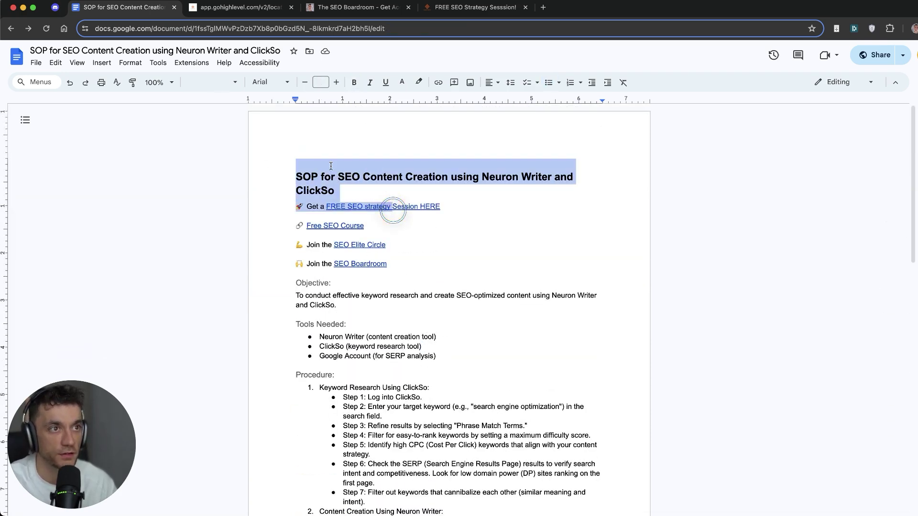
left_click(333, 177)
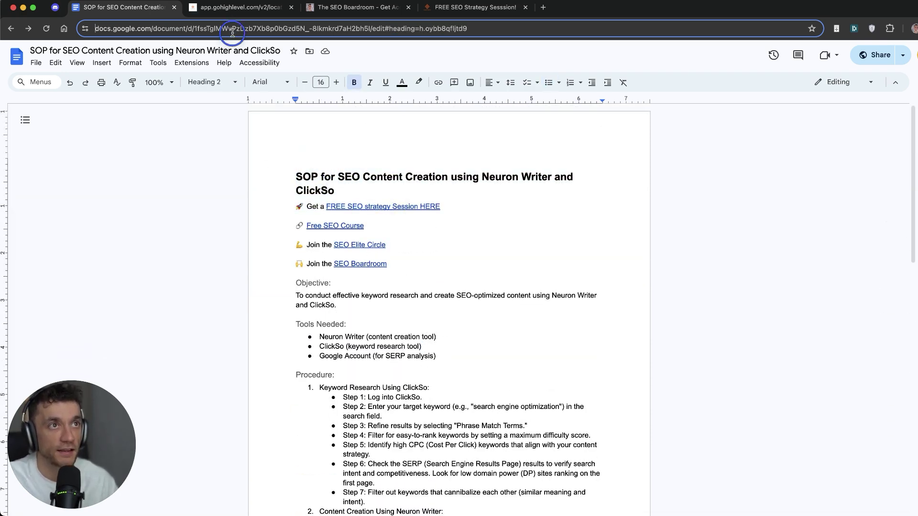
Switch to the GoHighLevel memberships and open the FREE SEO Course product
left_click(237, 7)
scroll(407, 273, "down", 4)
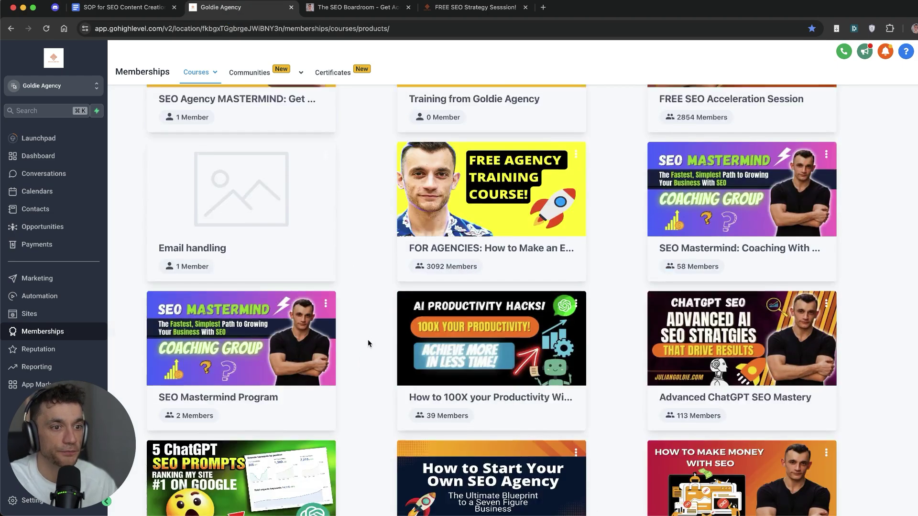
scroll(369, 342, "up", 1)
scroll(263, 359, "down", 5)
left_click(284, 323)
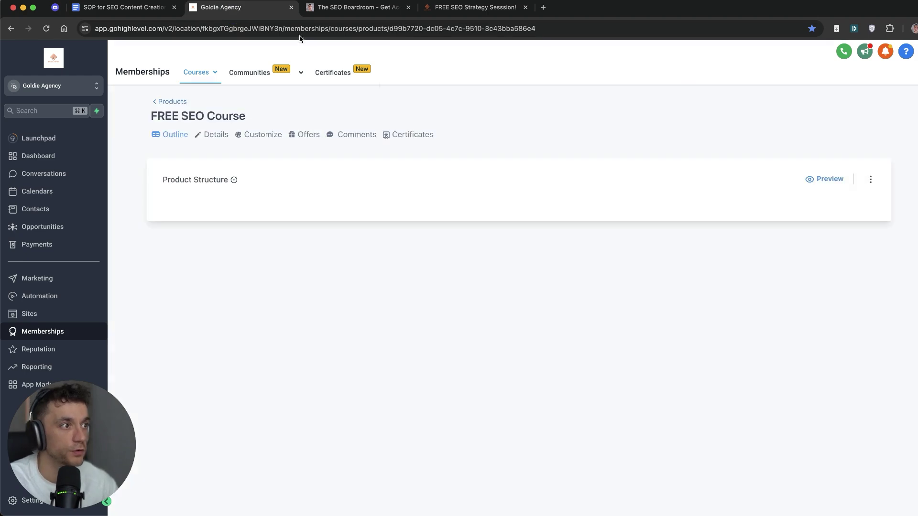
Add a new post titled "ClickSo + NeuronWriter Workflow" to the course's SEO Systems category
scroll(346, 231, "down", 15)
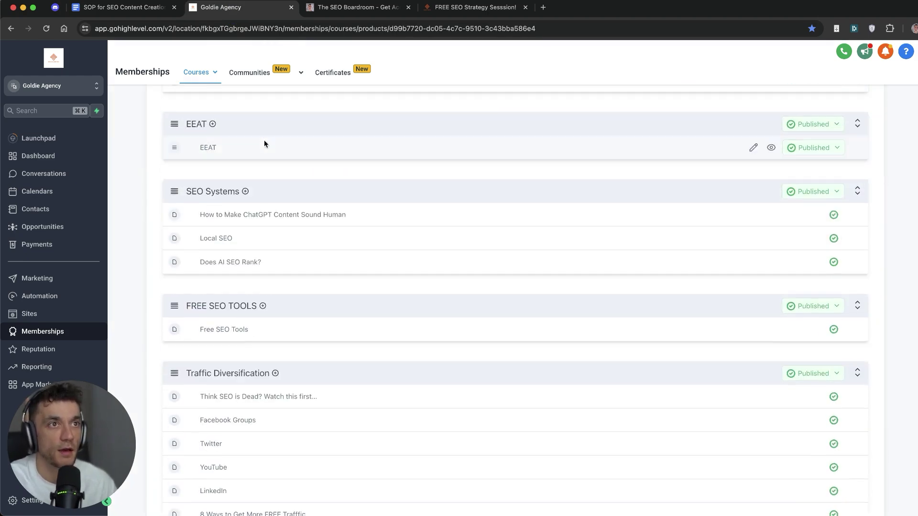
left_click(246, 193)
left_click(250, 209)
left_click(504, 194)
type("ClickSo + NeuronWriter Workflow")
left_click(626, 228)
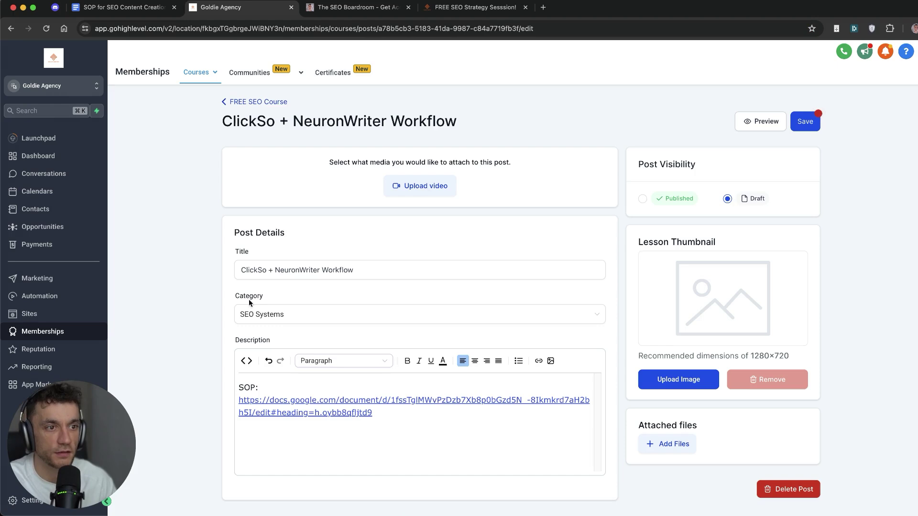
Set the ClickSo + NeuronWriter Workflow post's visibility to Published and save the post
left_click(805, 121)
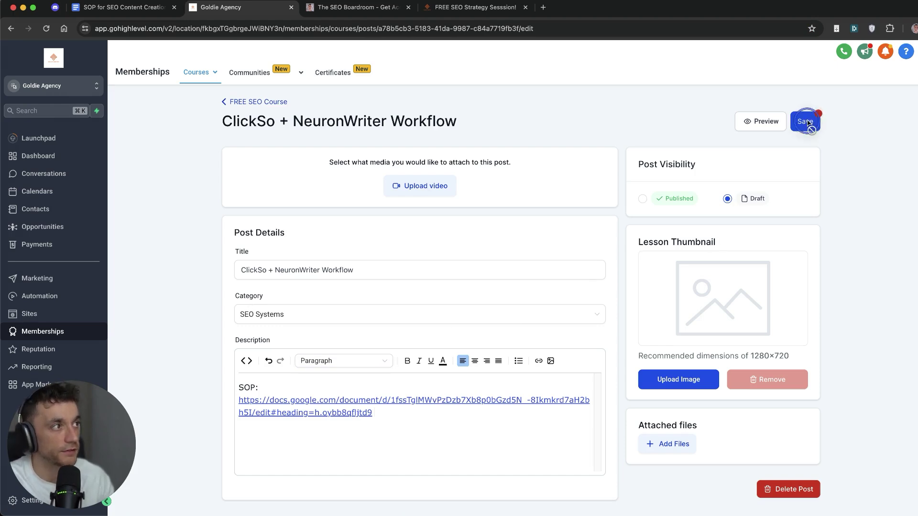
left_click(662, 203)
left_click(805, 121)
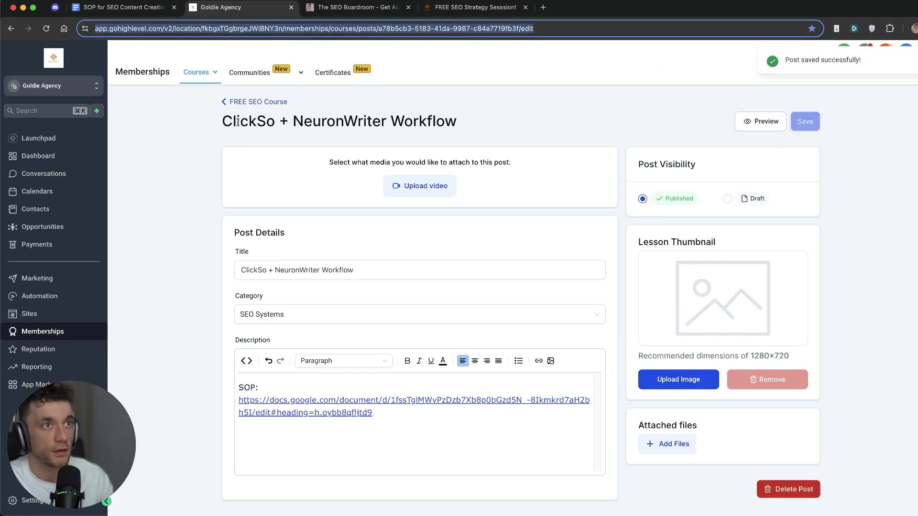
Return to the FREE SEO Course outline and review its lessons from Keyword Research through AI Agents
left_click(248, 106)
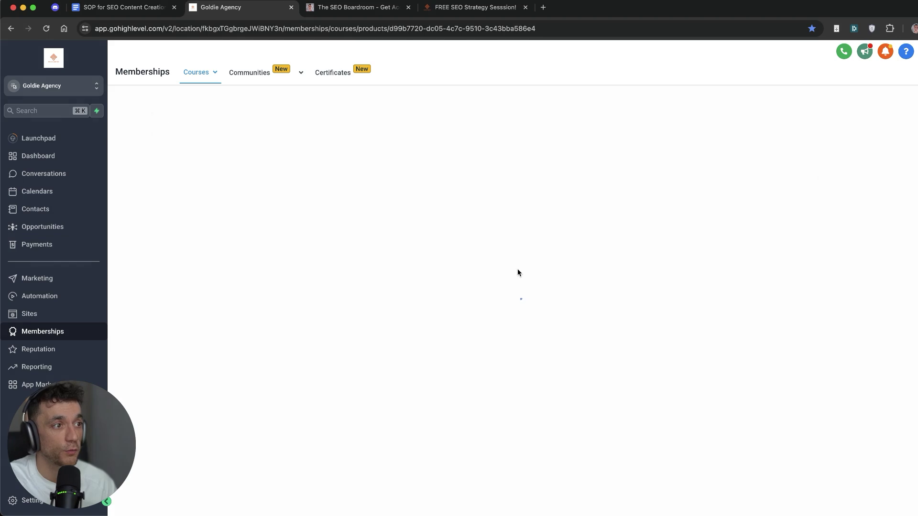
scroll(498, 330, "down", 10)
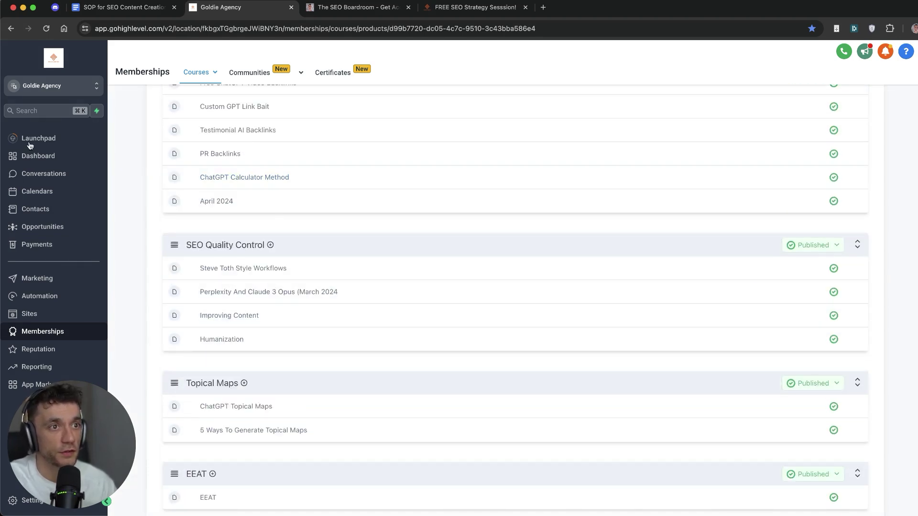
scroll(330, 217, "up", 7)
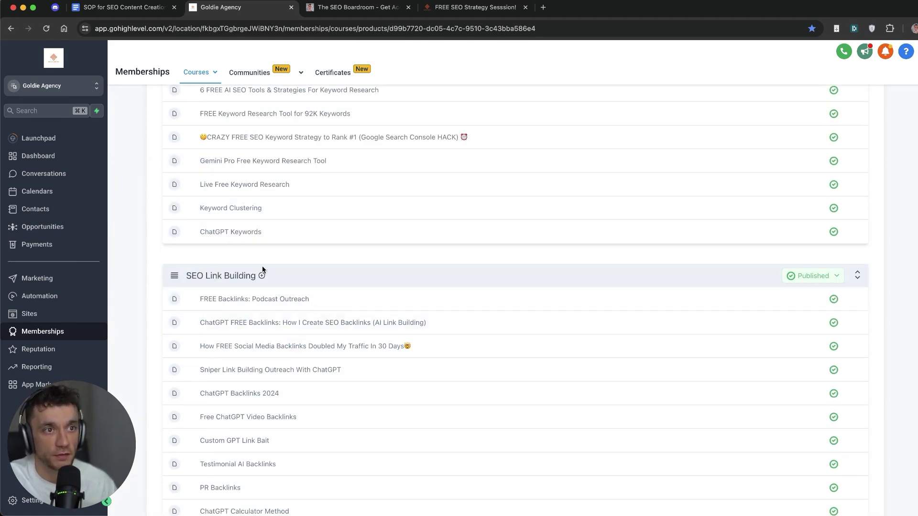
scroll(253, 287, "up", 4)
scroll(307, 209, "up", 1)
scroll(276, 325, "down", 20)
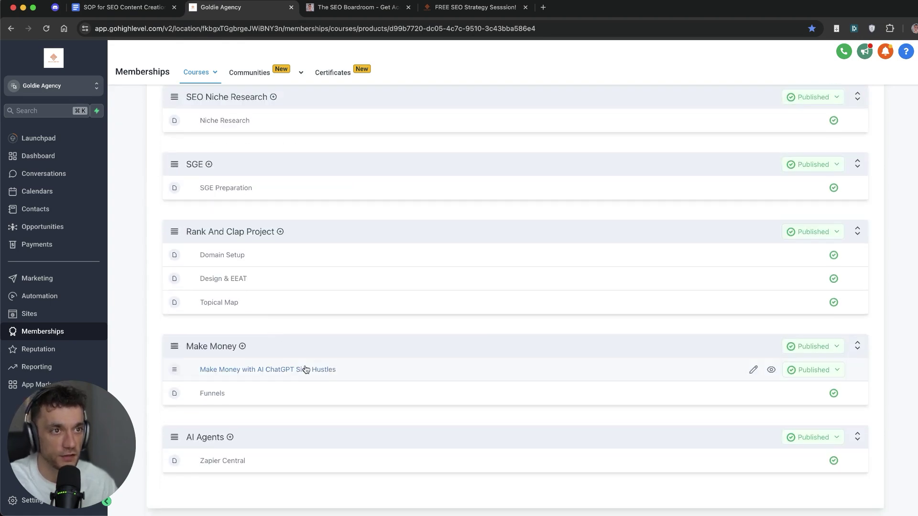
scroll(305, 368, "up", 20)
mouse_move(197, 73)
left_click(221, 106)
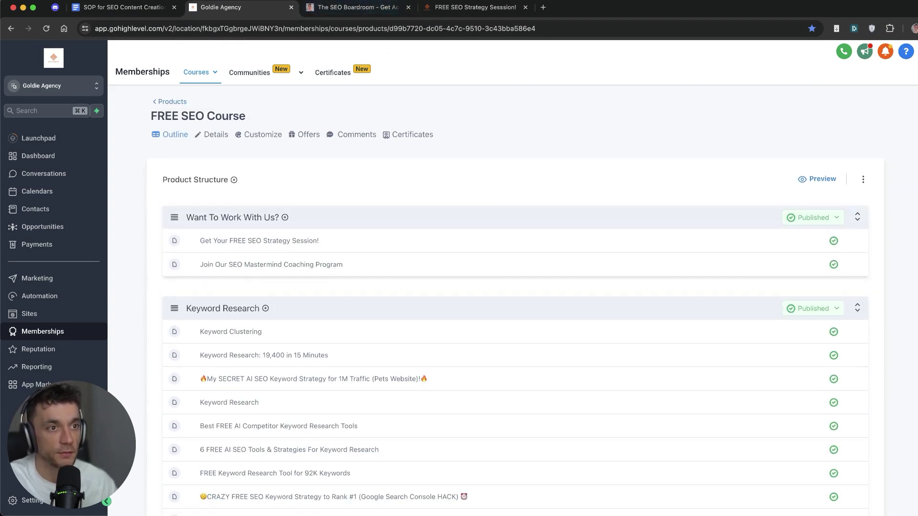
Switch to The SEO Boardroom page on Whop and review the included content, subscription options and community features
left_click(415, 14)
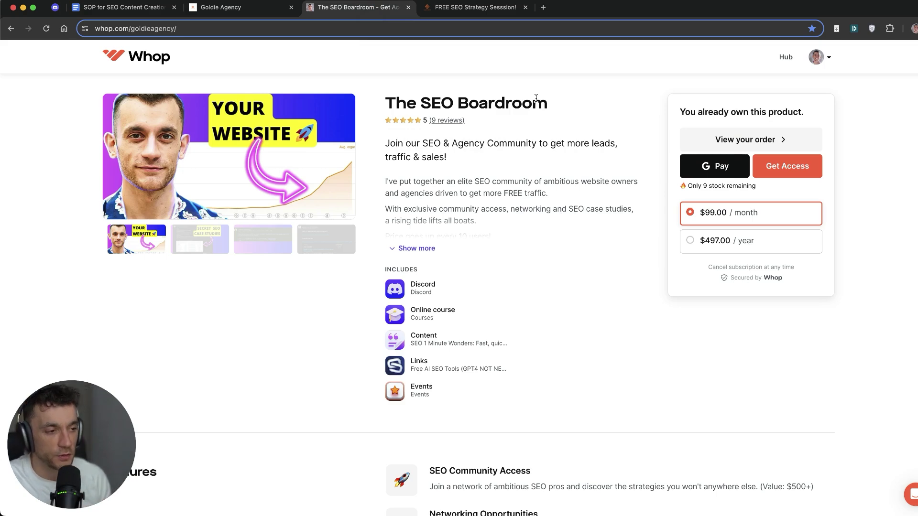
scroll(400, 318, "down", 1)
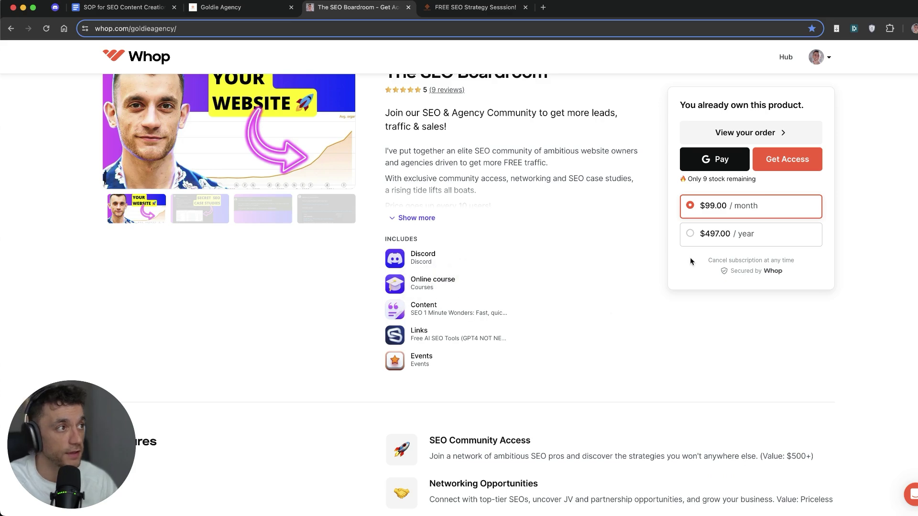
scroll(485, 335, "down", 1)
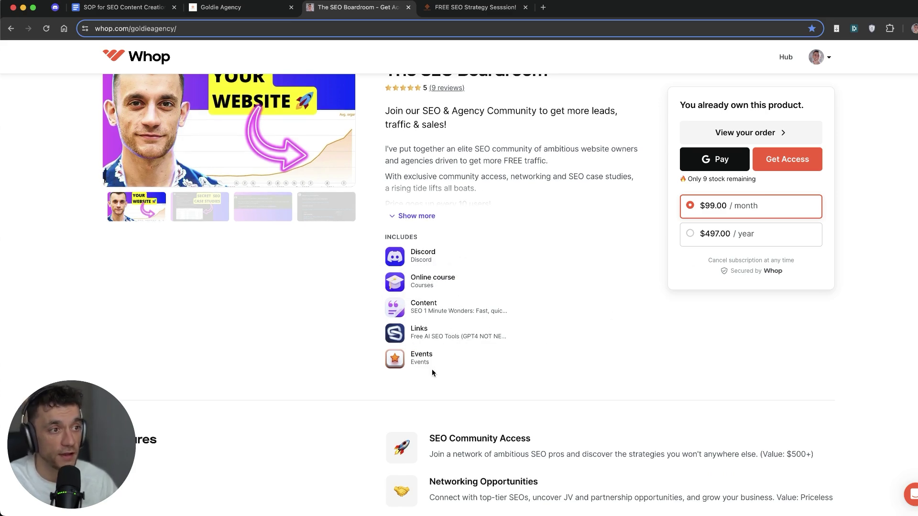
scroll(540, 364, "down", 6)
scroll(524, 351, "down", 4)
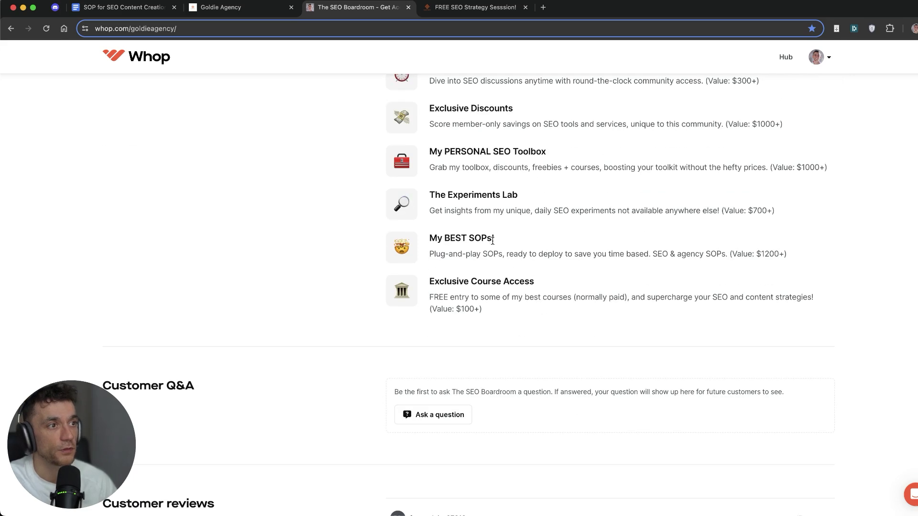
left_click_drag(408, 116, 567, 143)
left_click(407, 152)
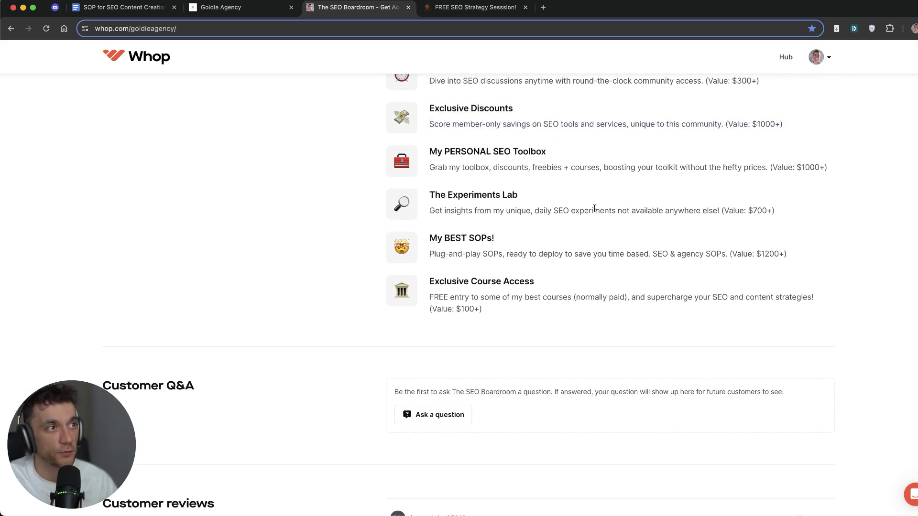
scroll(598, 287, "down", 6)
scroll(563, 291, "up", 12)
scroll(574, 303, "down", 1)
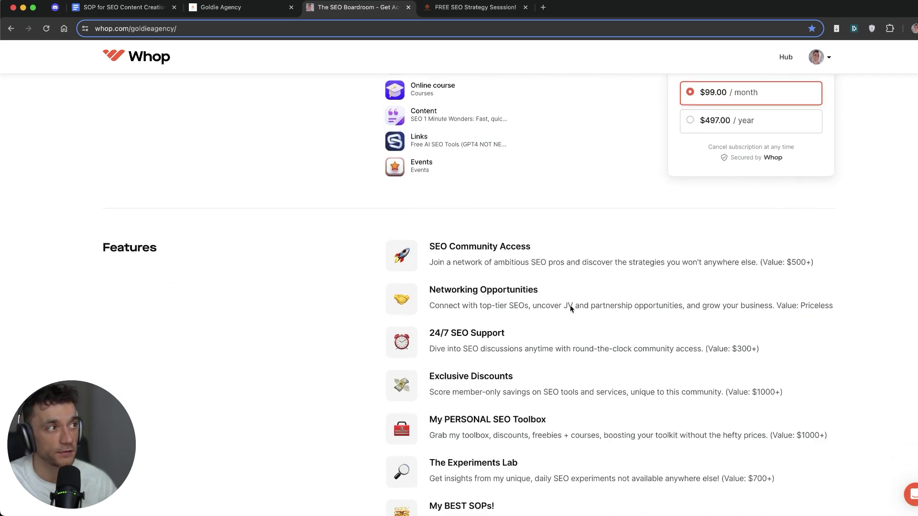
Highlight the remaining stock notice in the SEO Boardroom pricing box and glance over the features once more
scroll(548, 353, "up", 5)
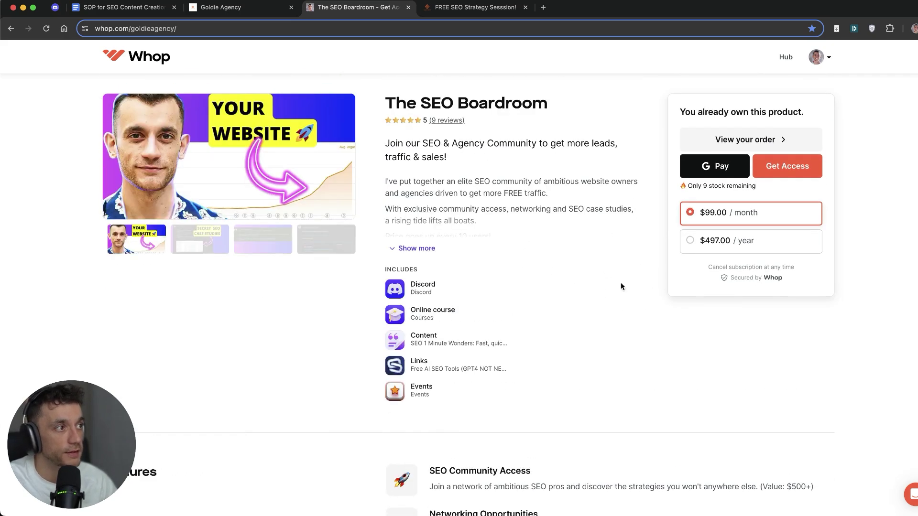
left_click_drag(624, 186, 754, 186)
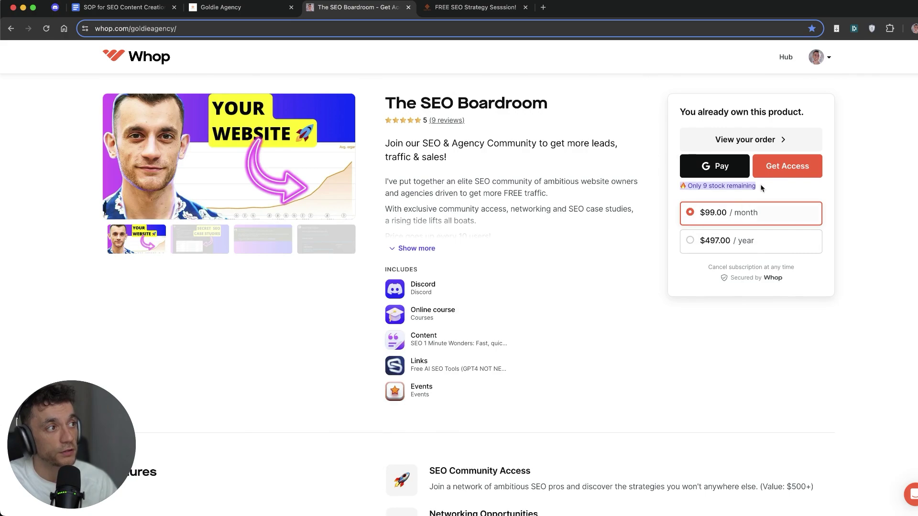
left_click(483, 216)
scroll(545, 335, "down", 10)
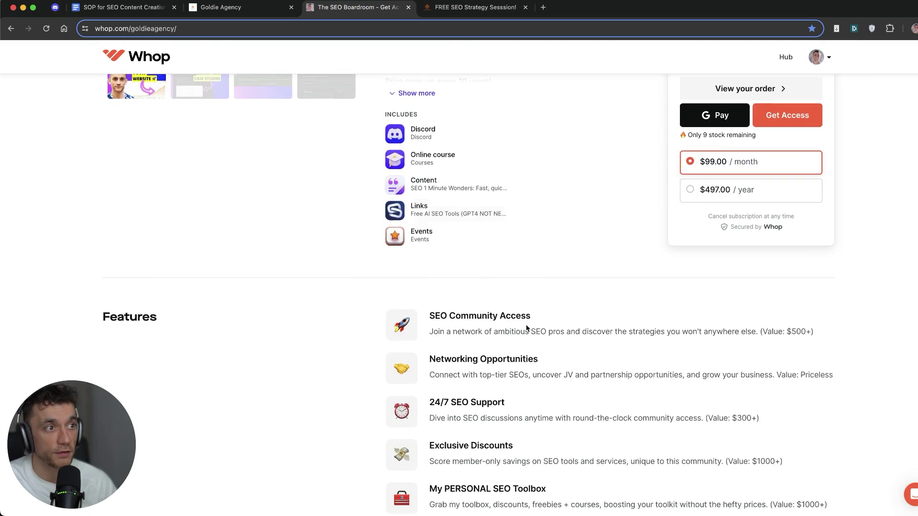
scroll(547, 363, "up", 10)
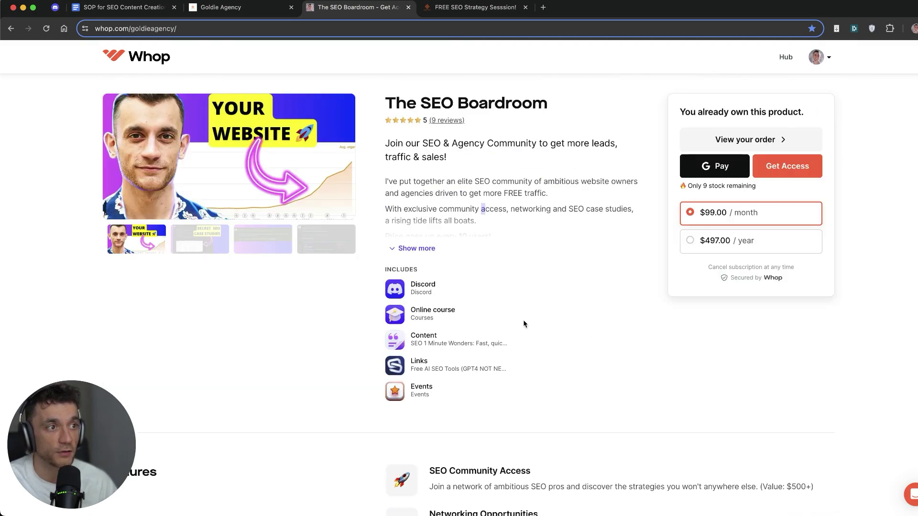
Switch to the free SEO strategy session page and read its six benefits, highlighting the benefit headings
left_click(448, 8)
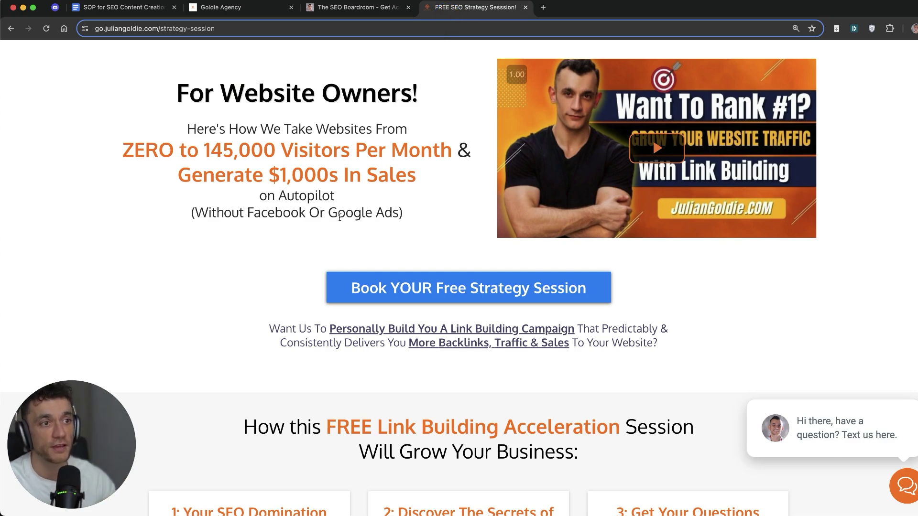
scroll(395, 254, "down", 10)
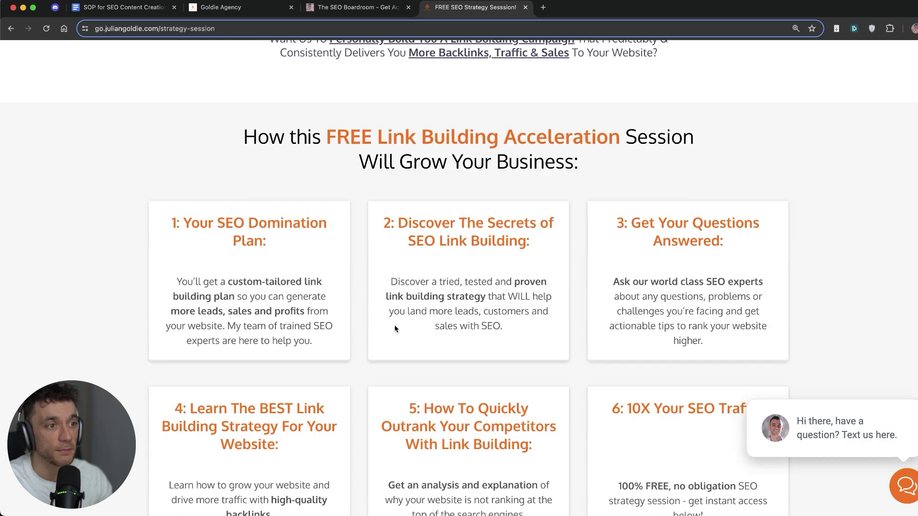
left_click_drag(175, 74, 524, 113)
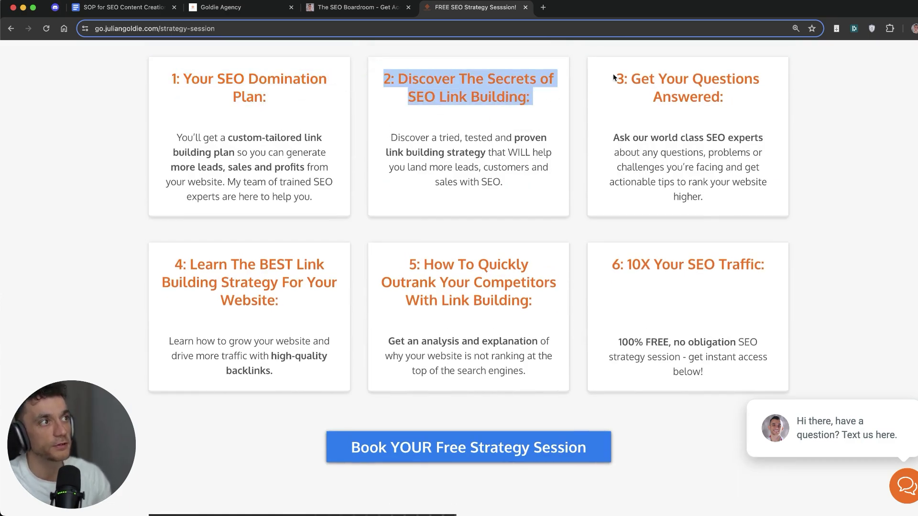
left_click_drag(613, 76, 754, 127)
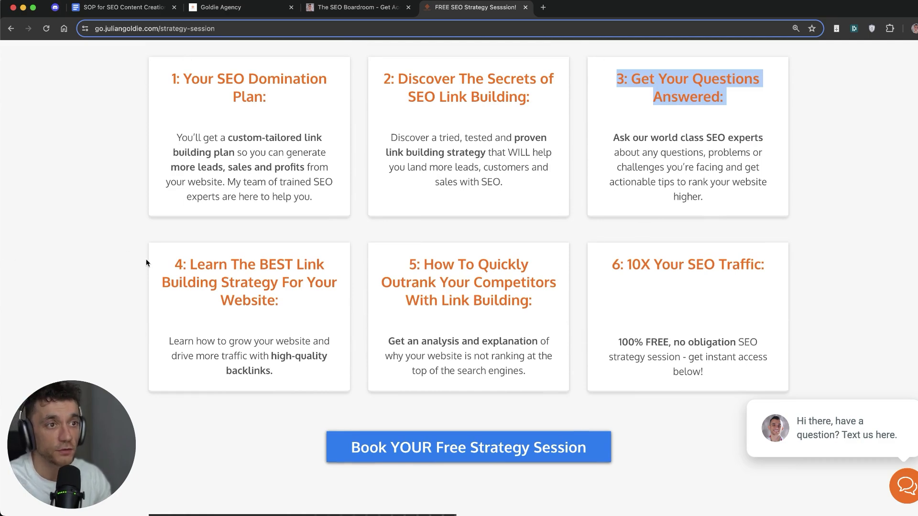
left_click_drag(146, 262, 287, 305)
left_click(283, 298)
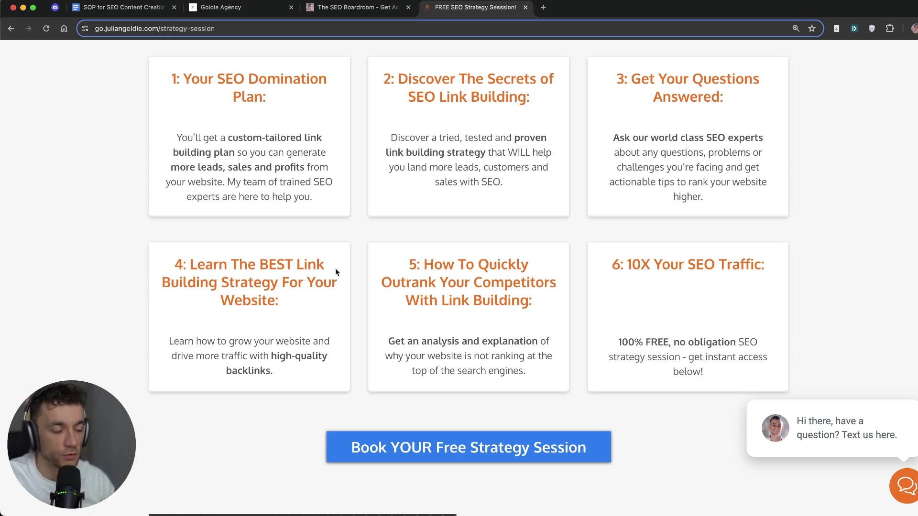
scroll(331, 271, "up", 10)
left_click(372, 162)
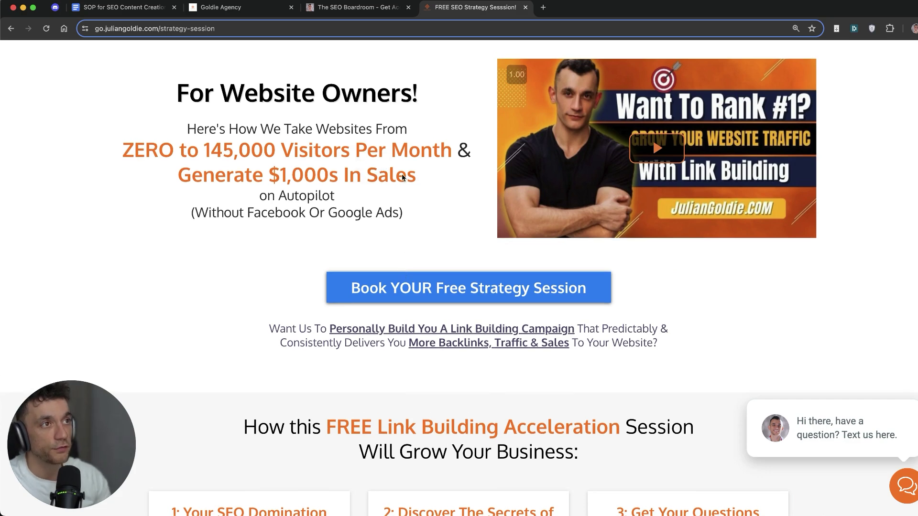